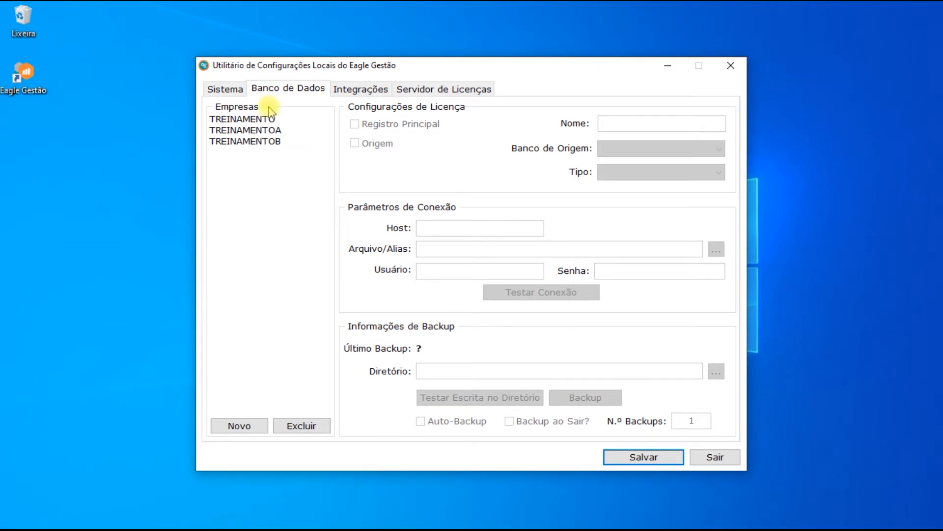
Step: Review the system information, database, integrations and license server sections of the local configuration utility
left_click(229, 88)
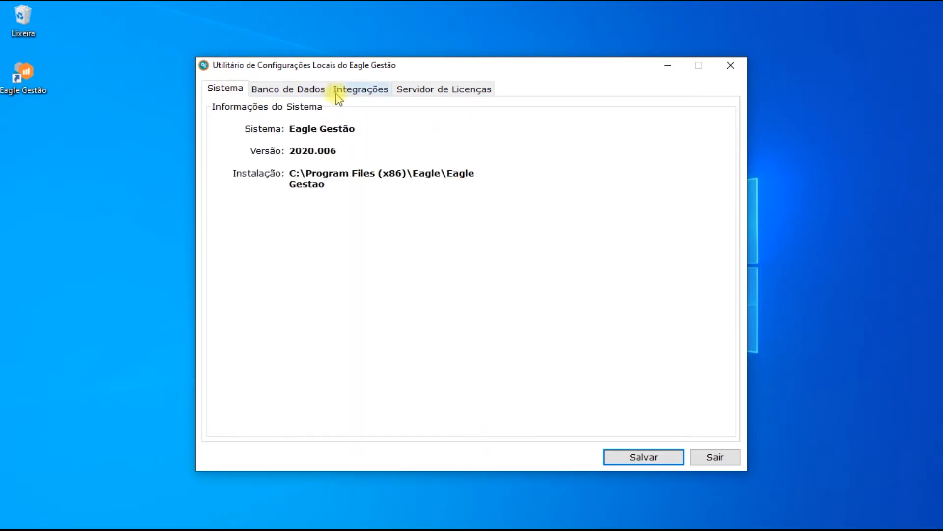
left_click(306, 93)
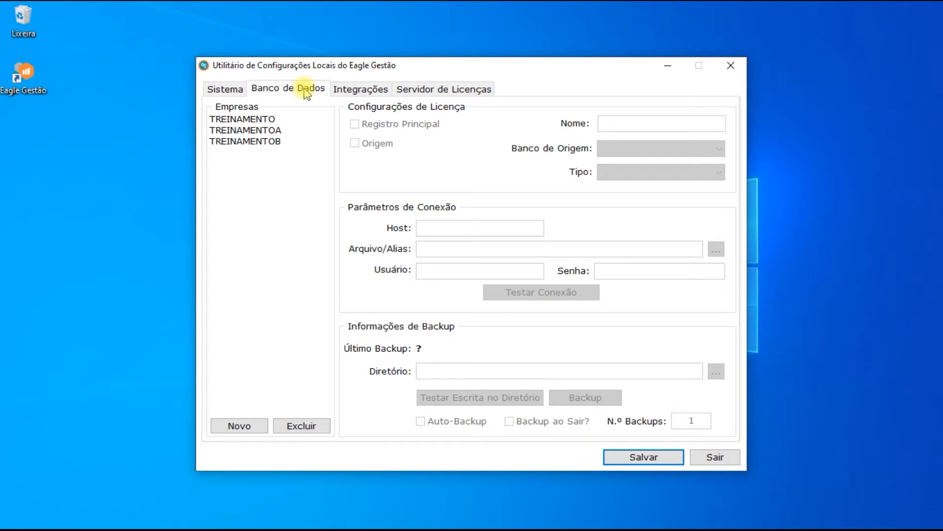
left_click(372, 92)
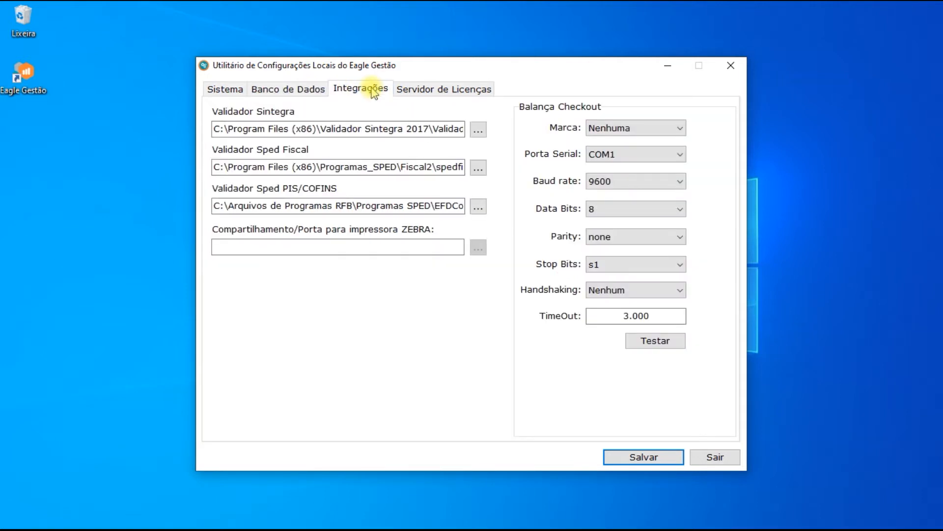
left_click(421, 90)
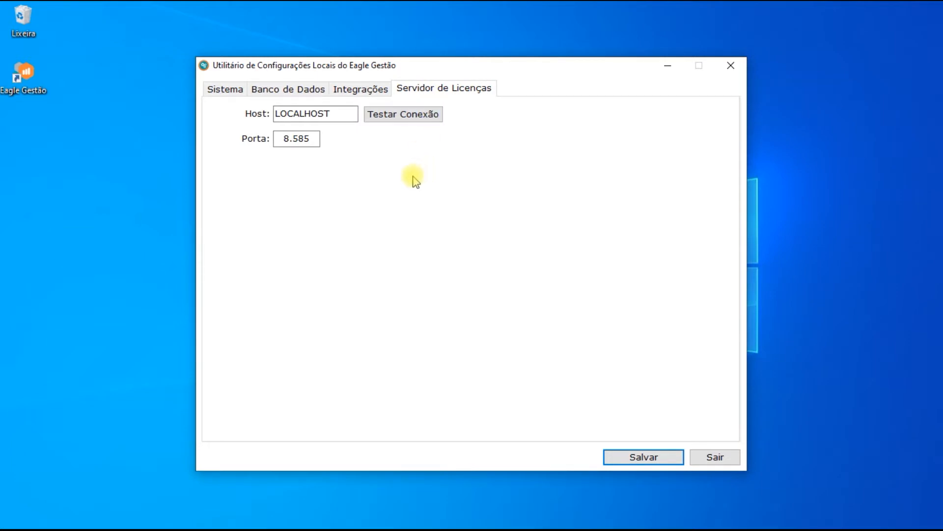
left_click(233, 91)
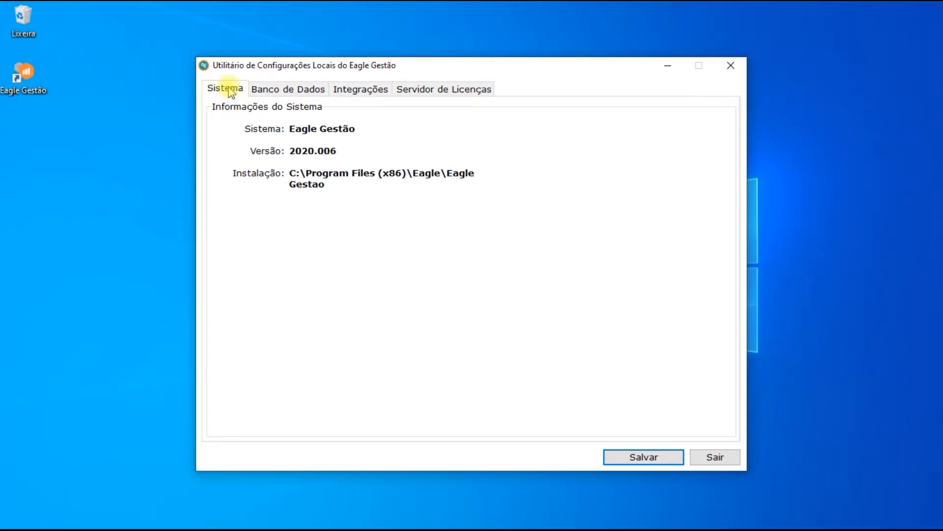
Step: Compare the database settings of the TREINAMENTOA and TREINAMENTOB companies
left_click(279, 92)
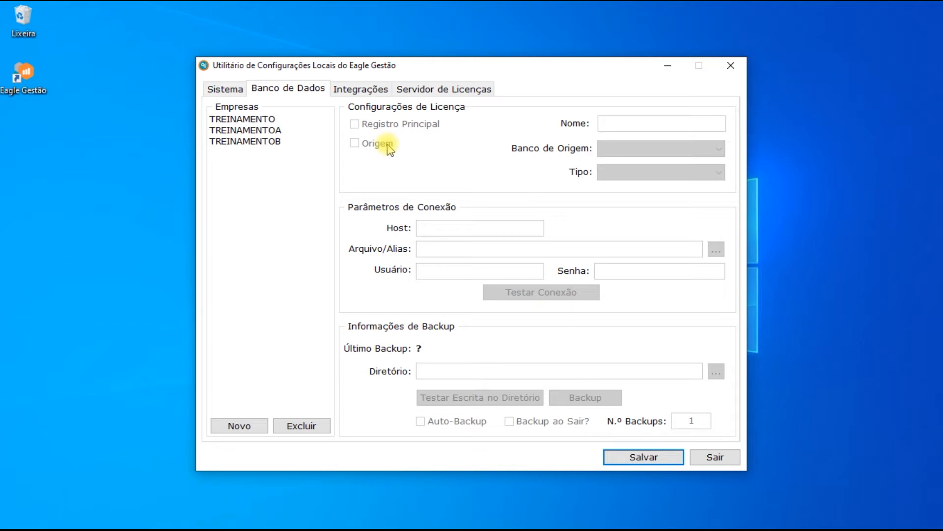
left_click(268, 131)
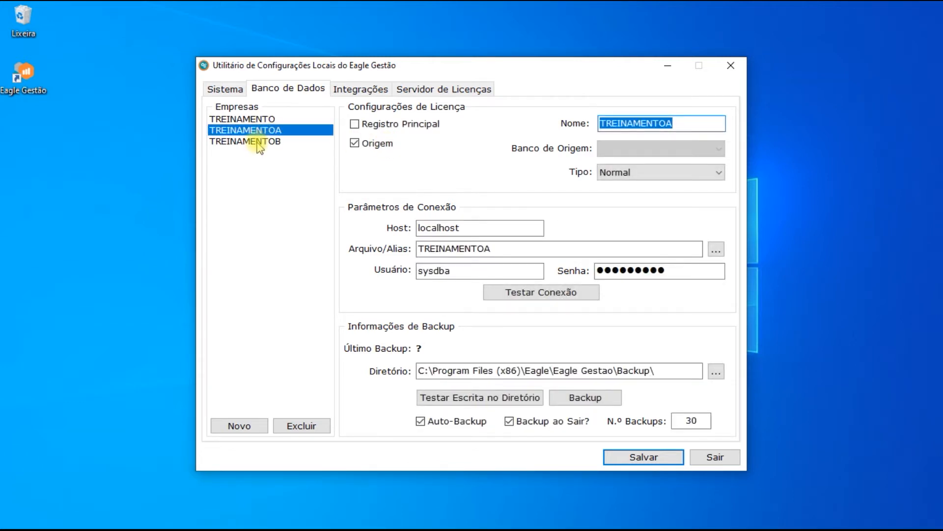
left_click(257, 143)
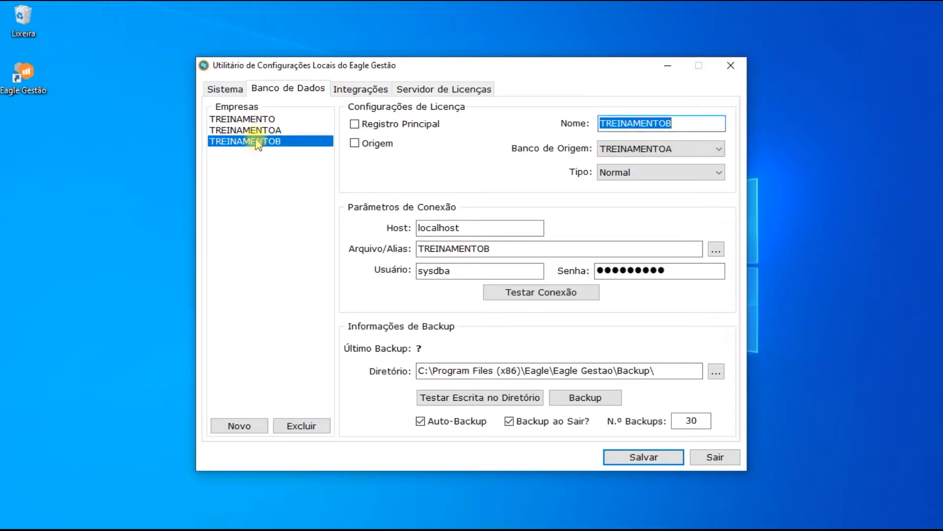
left_click(259, 131)
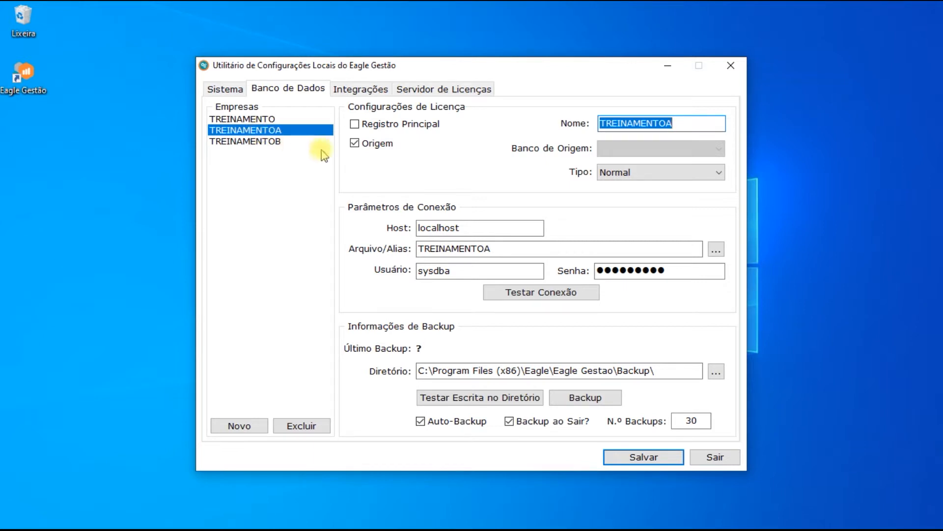
Step: Try marking TREINAMENTOB as an origin database, and restore TREINAMENTOA as its source database
left_click(244, 142)
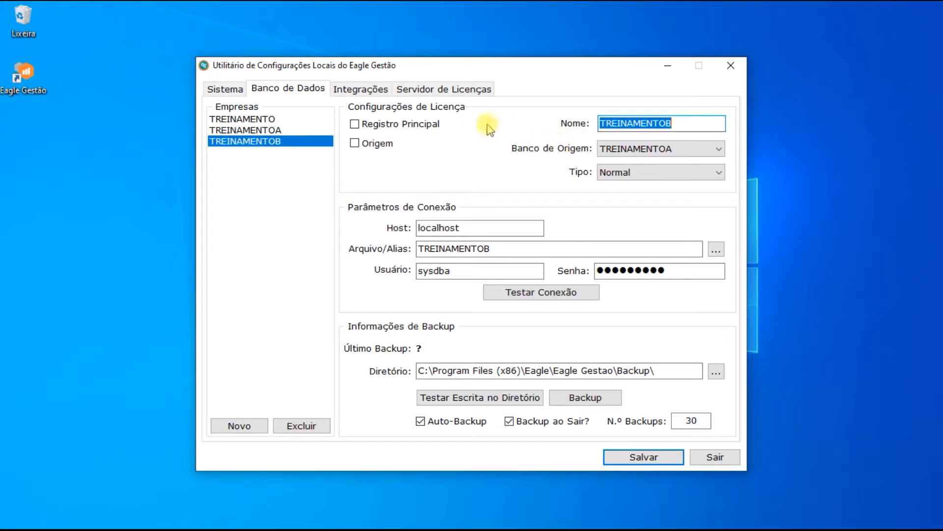
left_click(378, 144)
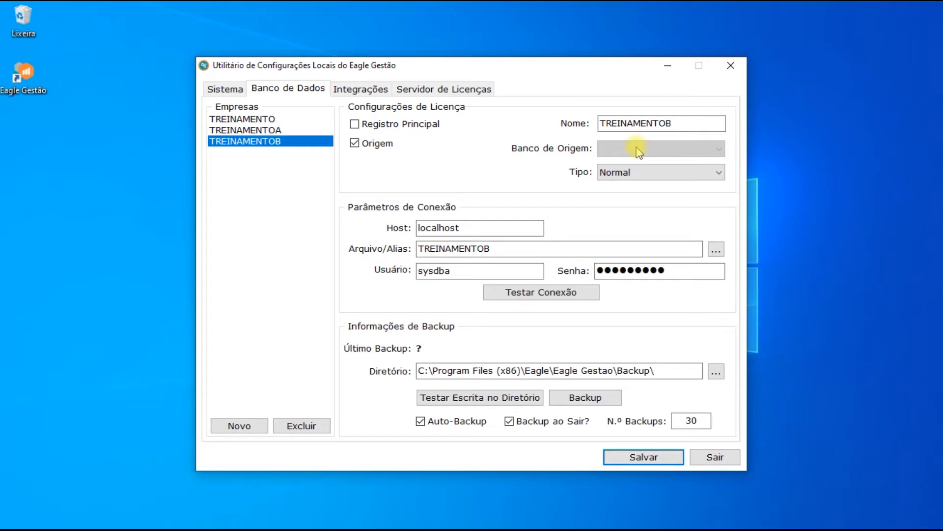
left_click(356, 144)
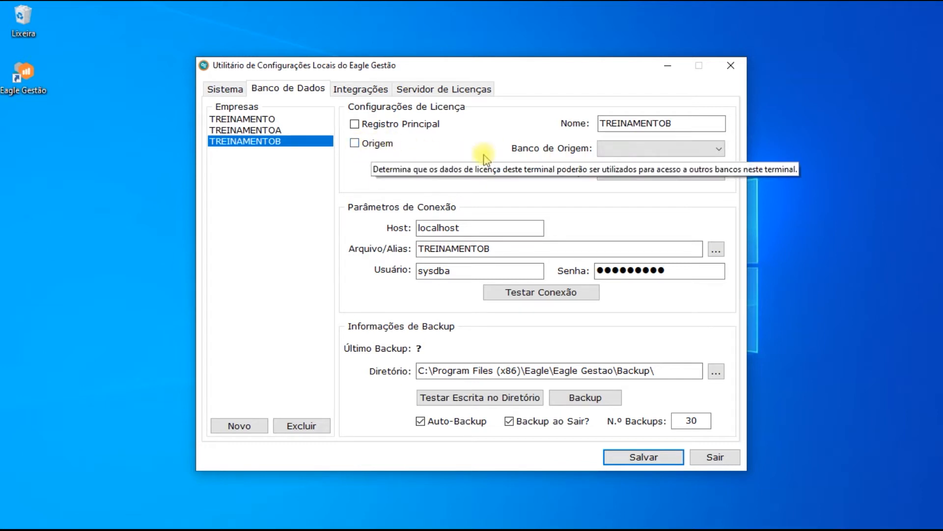
left_click(623, 150)
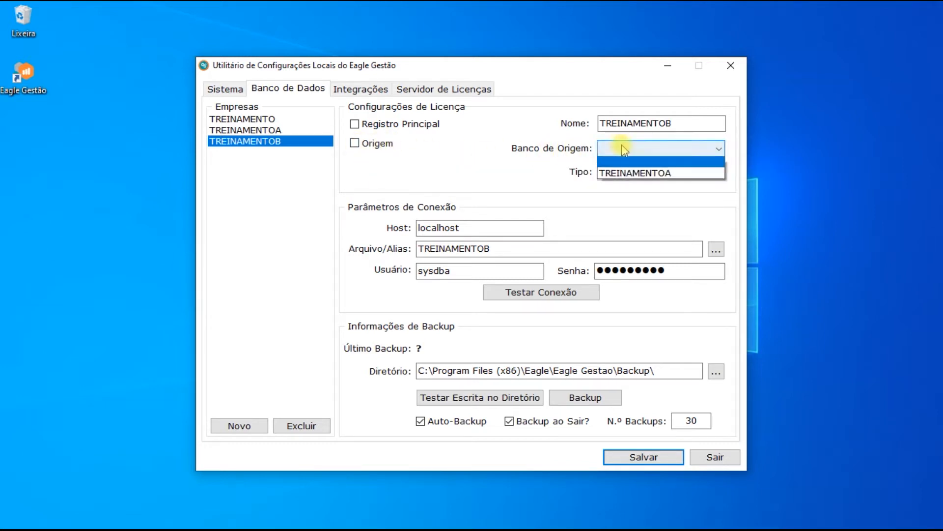
left_click(635, 175)
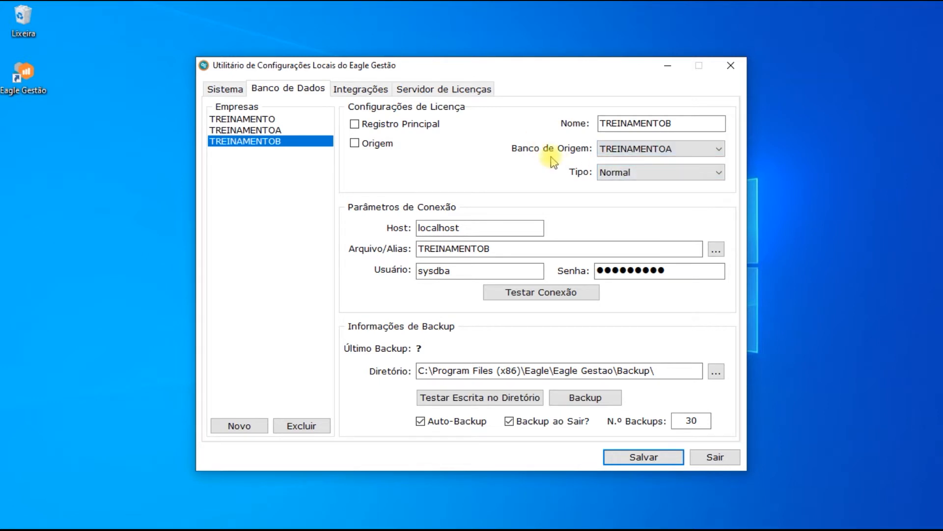
Step: View the license types available for TREINAMENTOB, leaving the current choice in place
left_click(659, 171)
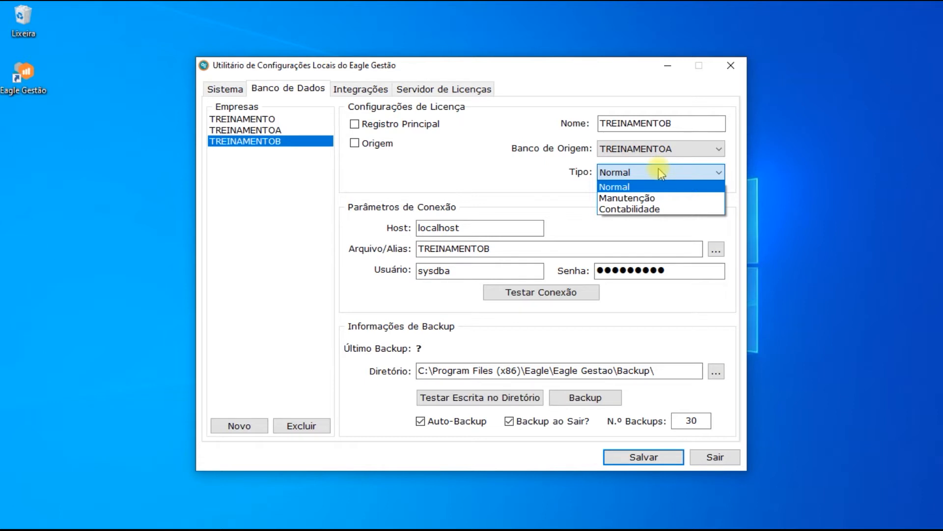
left_click(661, 173)
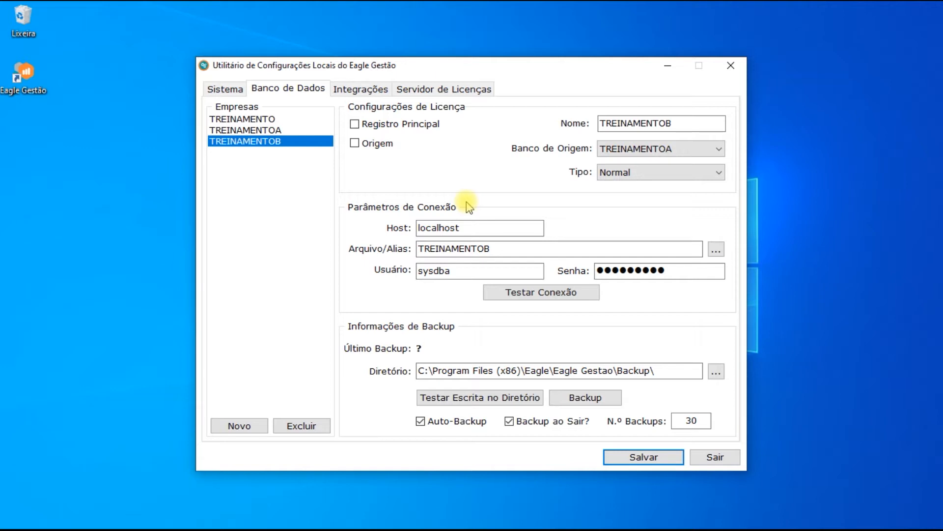
Step: Set the TREINAMENTOB connection host to 127.0.0.1
left_click(492, 226)
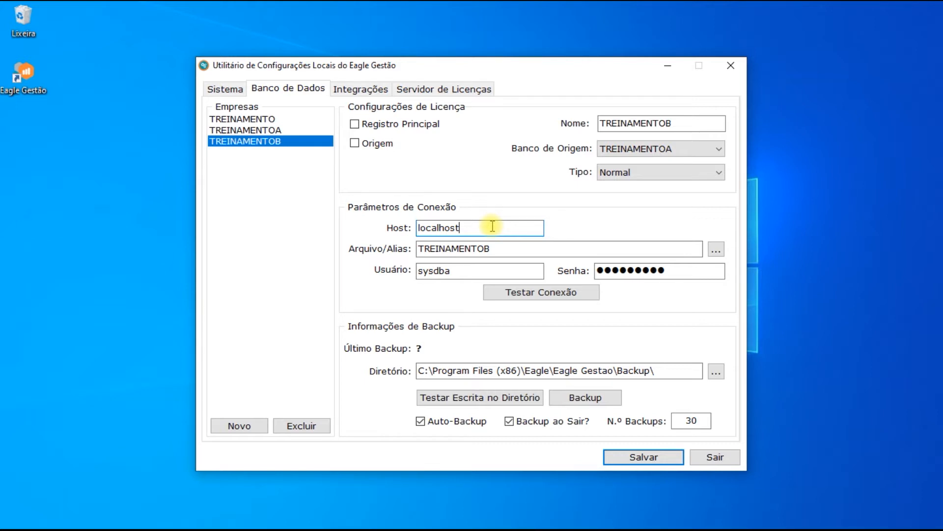
key("BackSpace")
key("BackSpace")
key("BackSpace")
key("BackSpace")
key("BackSpace")
key("BackSpace")
key("BackSpace")
key("BackSpace")
key("BackSpace")
type("127.0.0.1")
Step: View the database files that can be chosen for TREINAMENTOB's file or alias, without choosing one
left_click(506, 245)
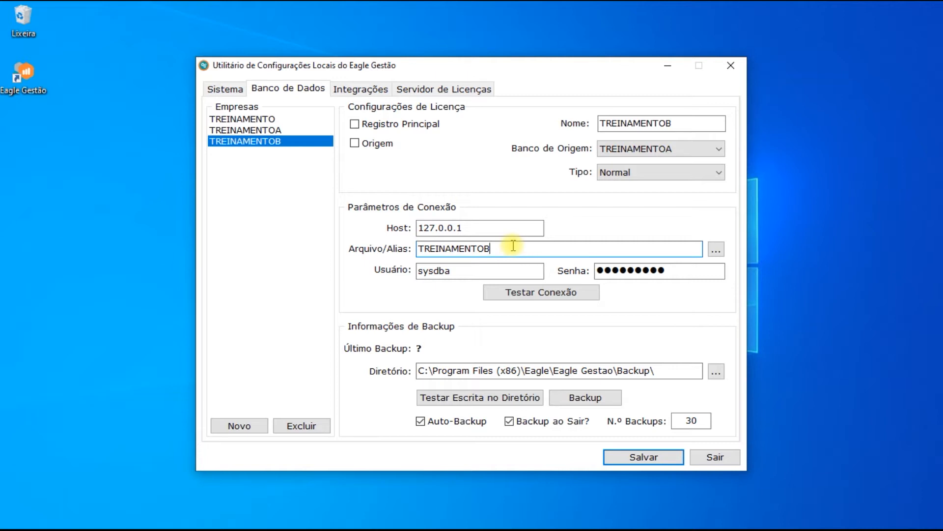
left_click(716, 249)
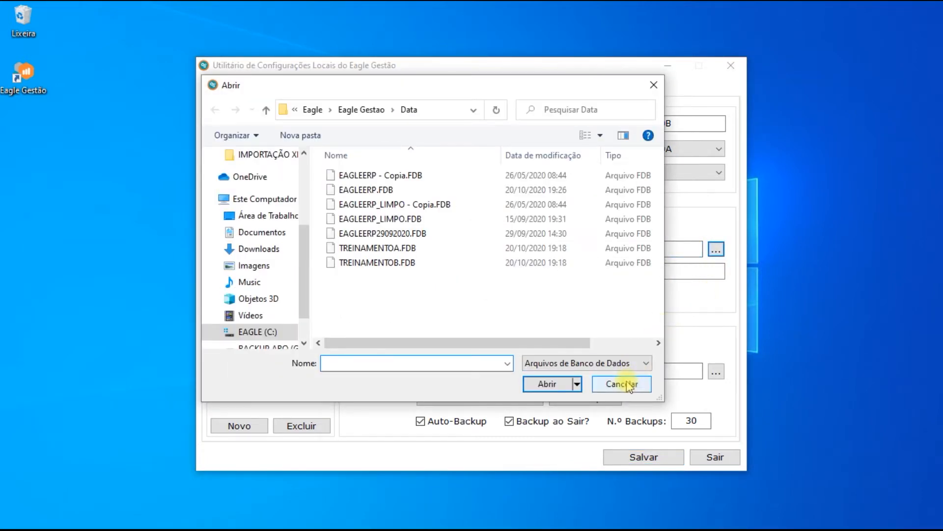
left_click(629, 384)
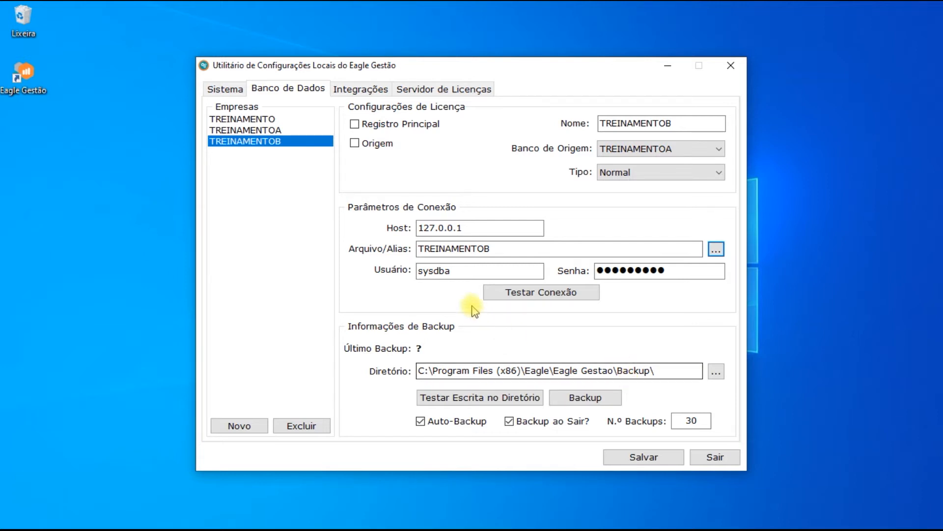
Step: Check the TREINAMENTOB connection user and test the database connection
left_click(469, 270)
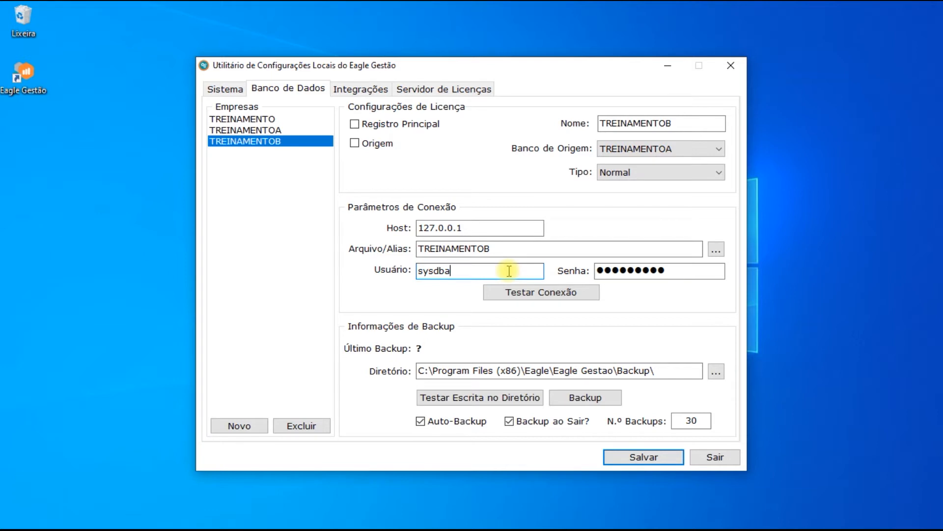
left_click(552, 298)
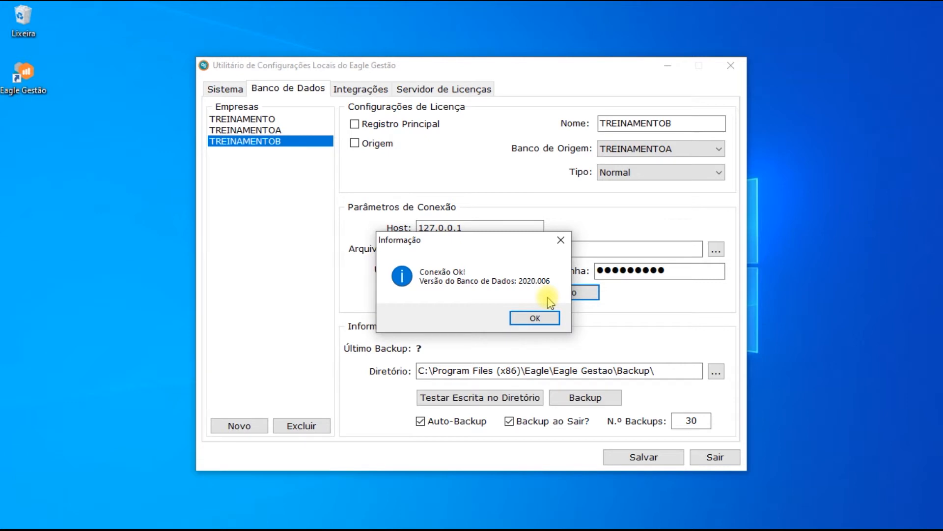
left_click(549, 317)
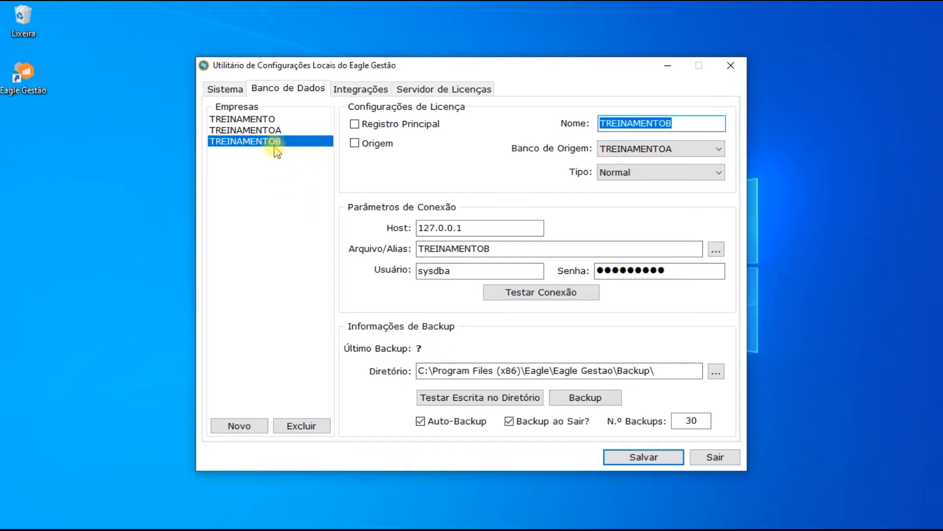
Step: Inspect TREINAMENTOB's backup directory path and view the selectable folders without choosing another
left_click(445, 371)
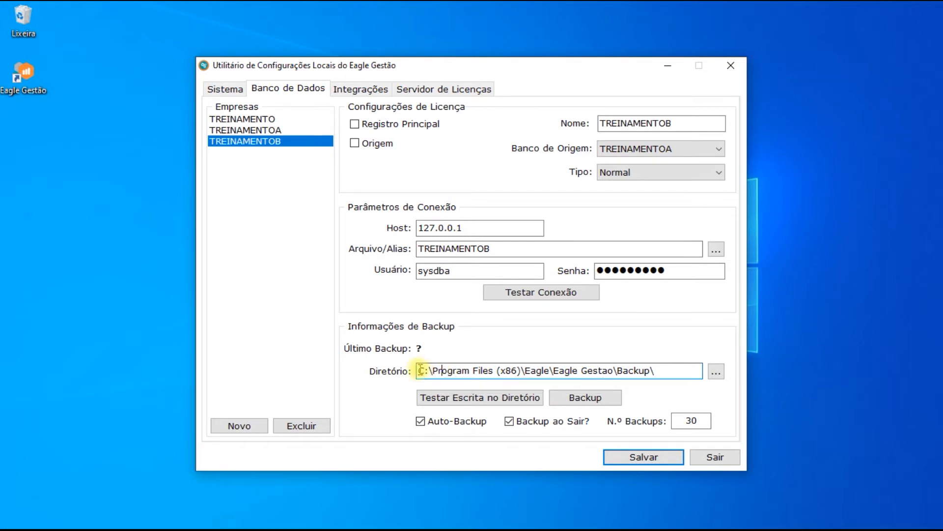
double_click(630, 368)
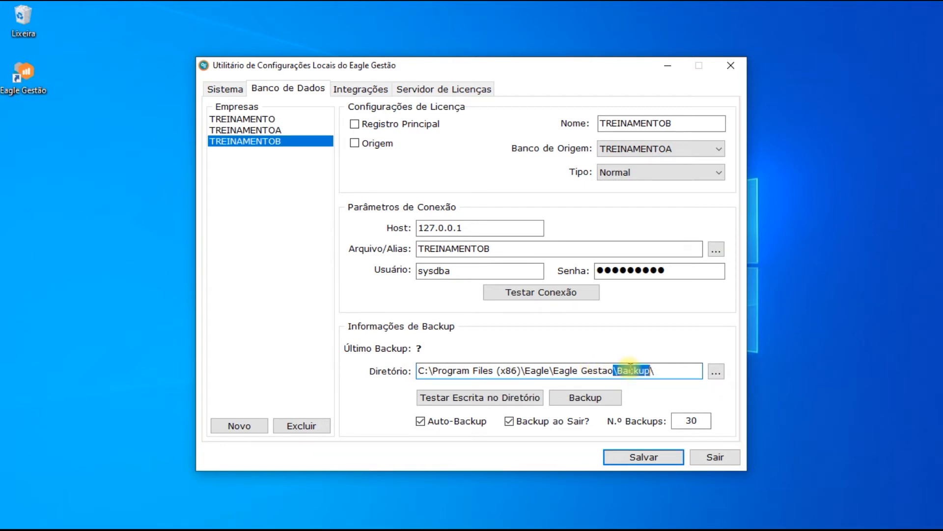
left_click(717, 379)
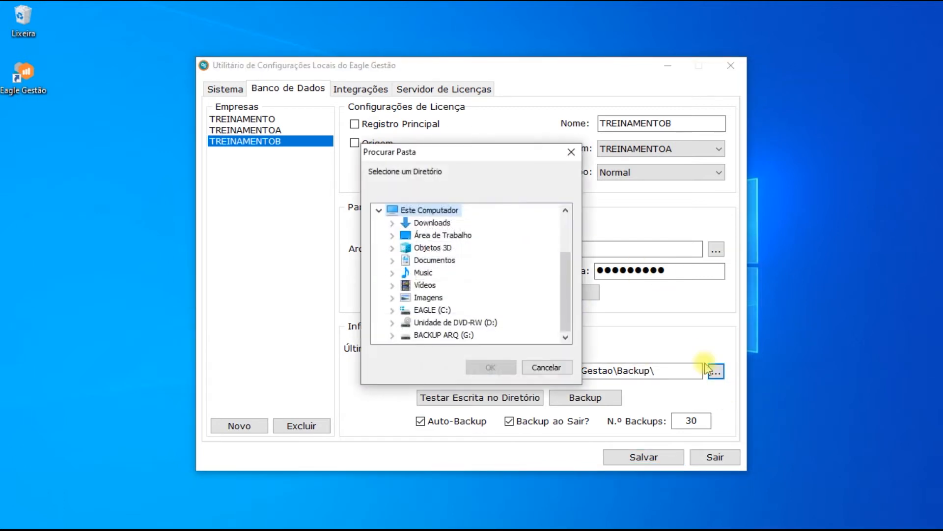
left_click(544, 373)
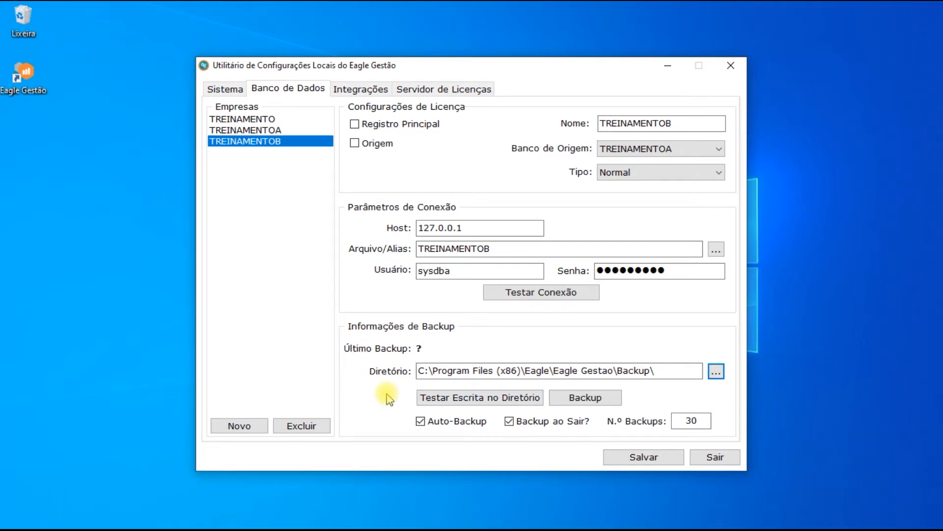
Step: Test writing to the backup directory and view the save options for a manual backup without saving
left_click(451, 397)
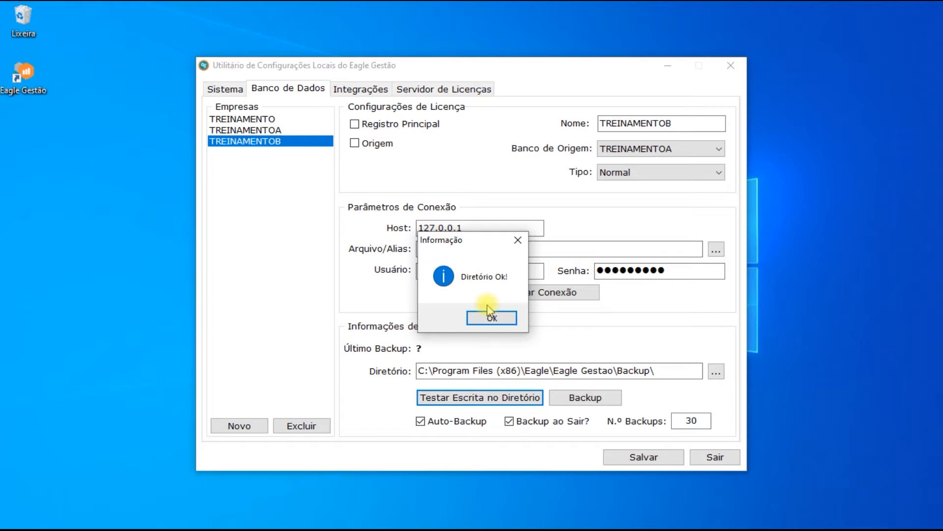
left_click(491, 316)
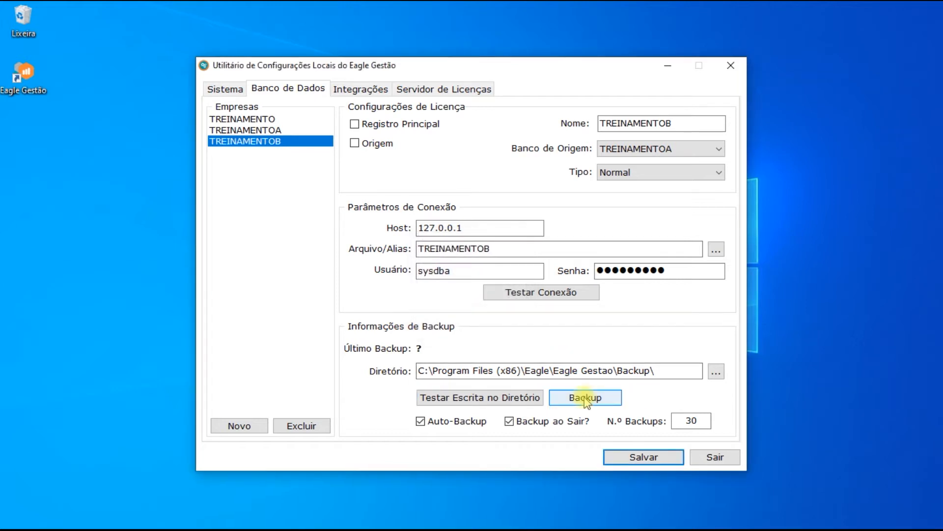
left_click(584, 398)
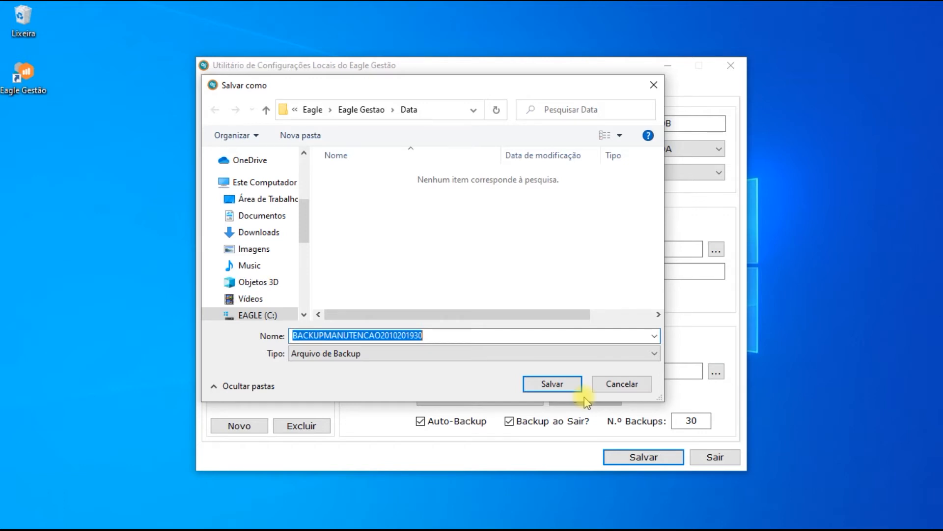
left_click(617, 386)
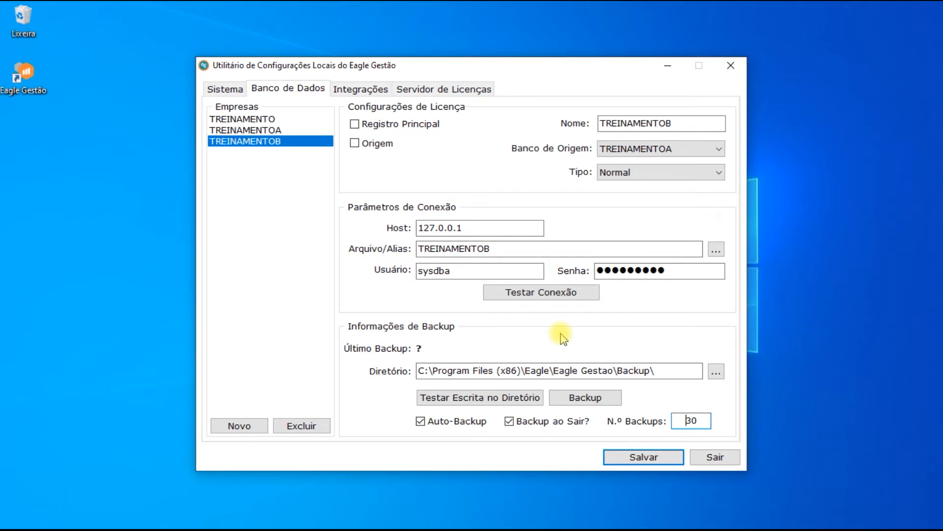
Step: Add a blank company record without creating a database, and delete that record
left_click(235, 431)
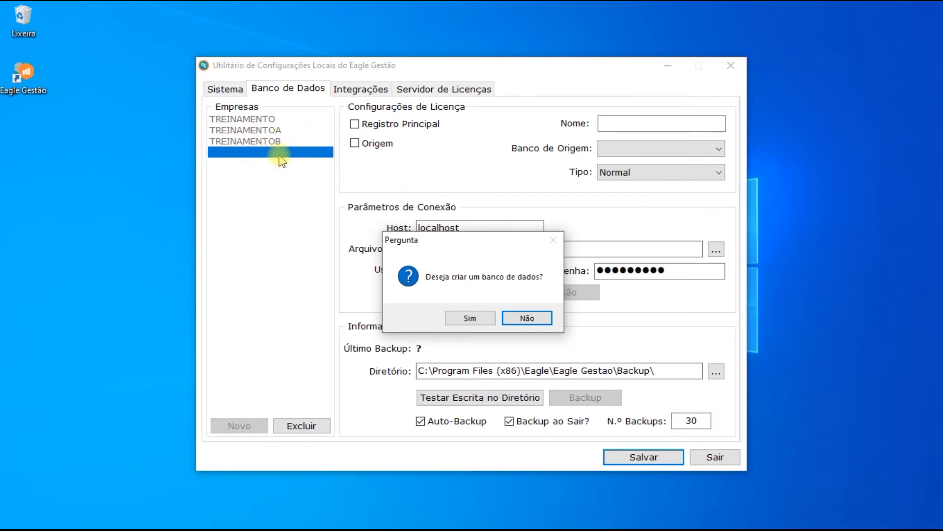
left_click(539, 319)
left_click(313, 426)
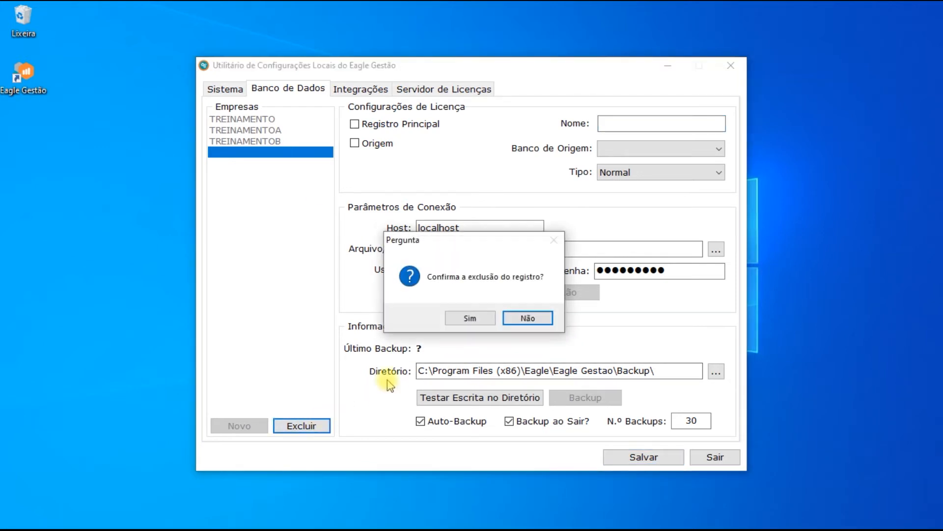
left_click(467, 319)
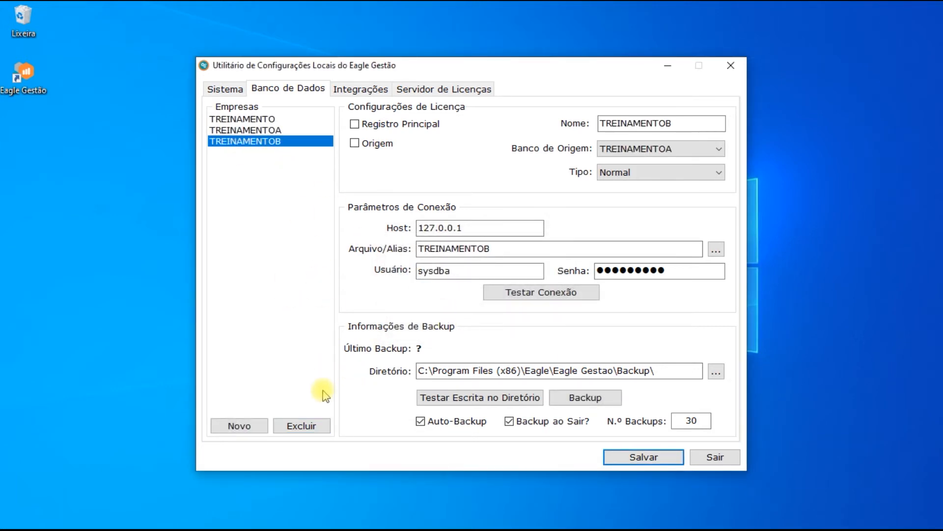
Step: Delete the TREINAMENTOB company record and view the shortcut options offered for the company list
left_click(302, 428)
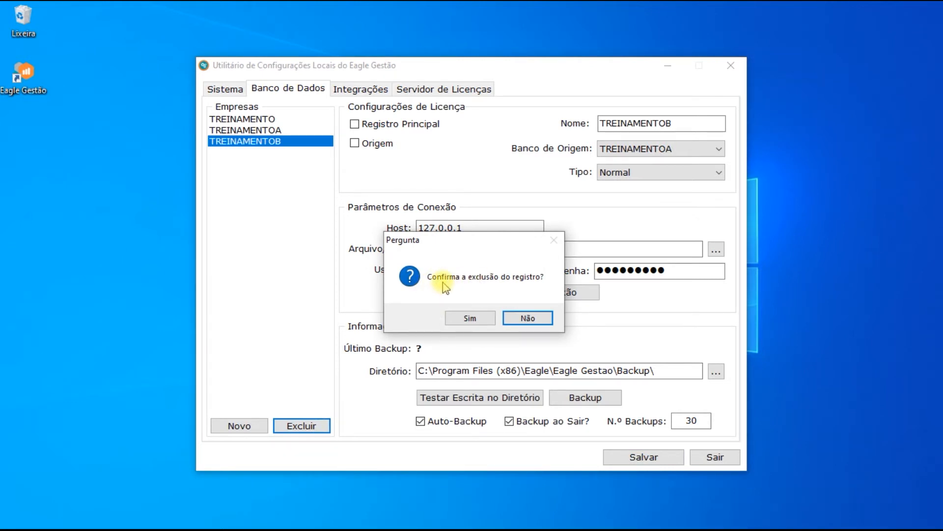
left_click(470, 318)
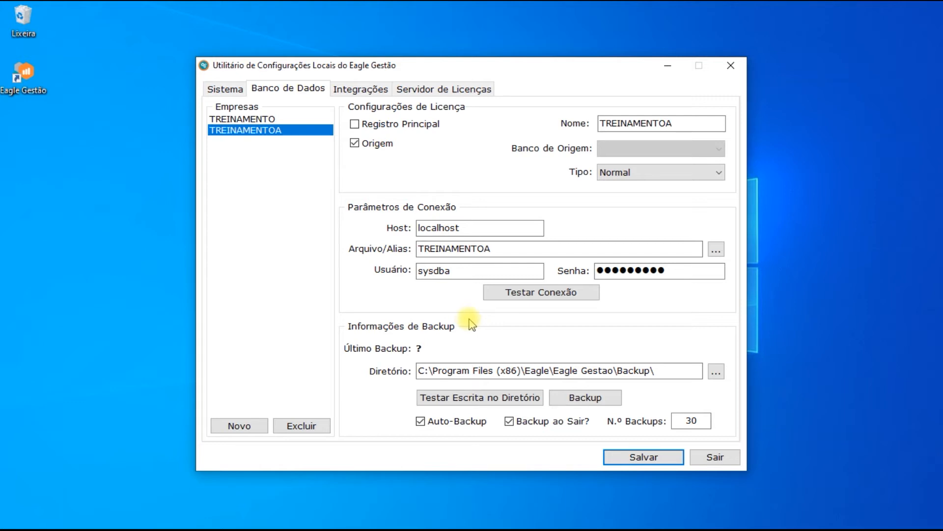
right_click(254, 242)
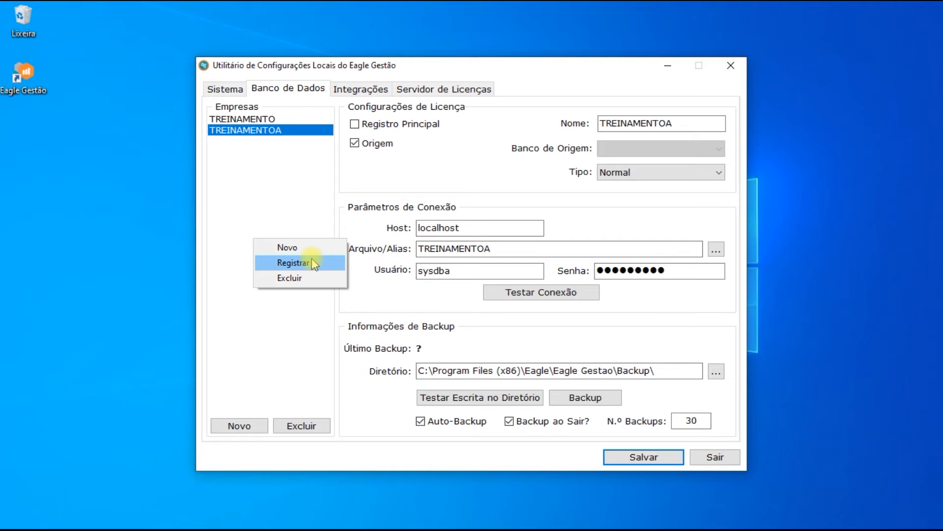
left_click(302, 346)
Step: Add a new company record and create its database with the file name TREINAMENTOC
left_click(240, 426)
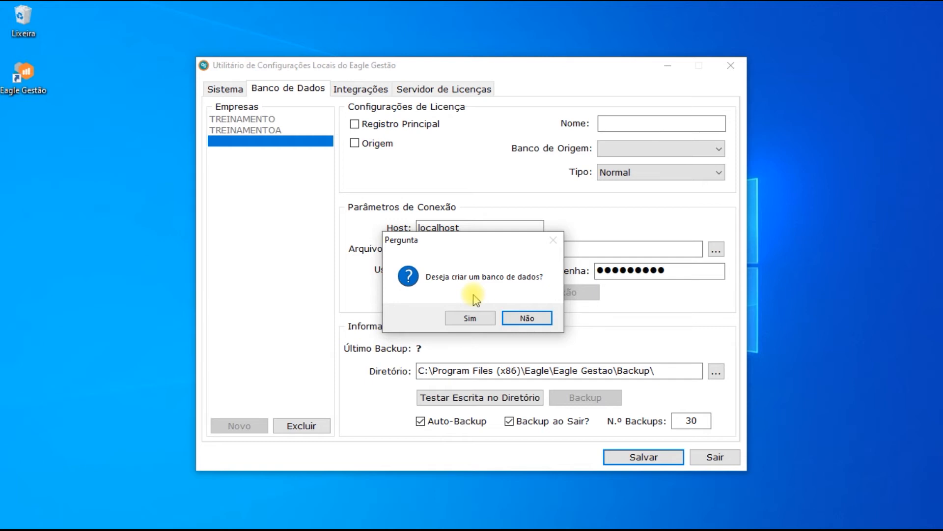
left_click(470, 320)
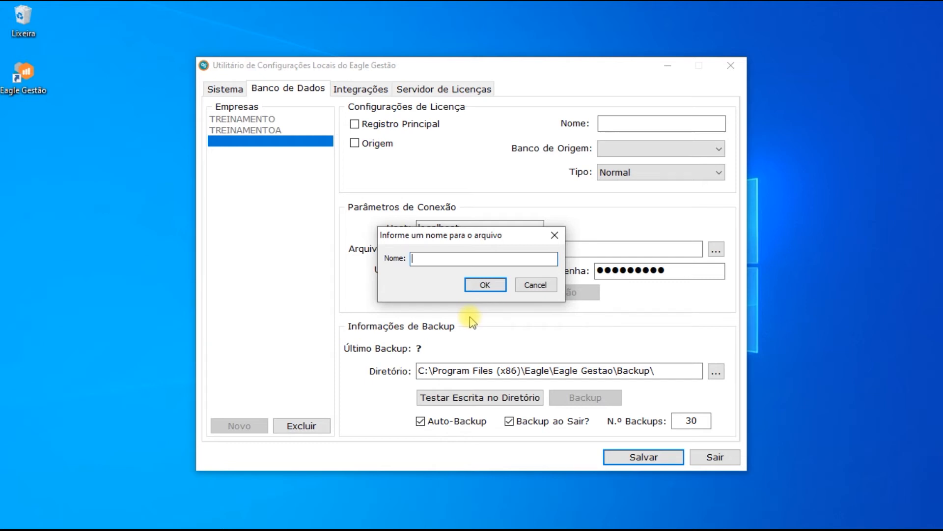
type("TREINAMENTOC")
key("Return")
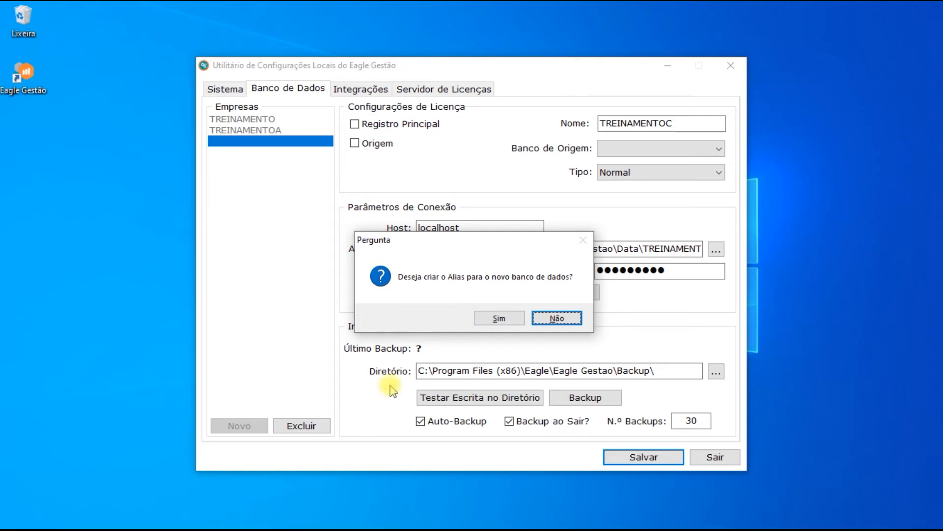
Step: Switch to File Explorer and check for TREINAMENTOC.FDB in Eagle Gestao's Data folder, then return to the settings utility
mouse_move(147, 524)
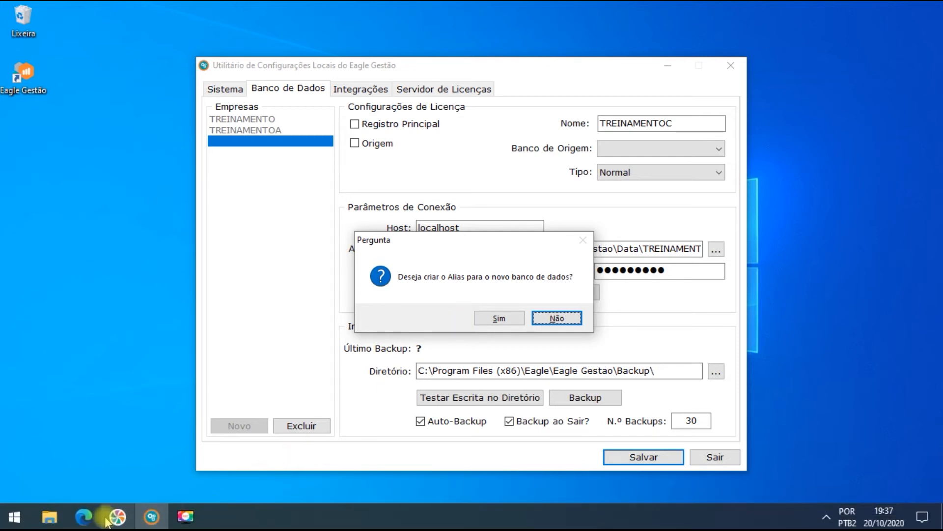
left_click(49, 516)
left_click(388, 45)
double_click(175, 176)
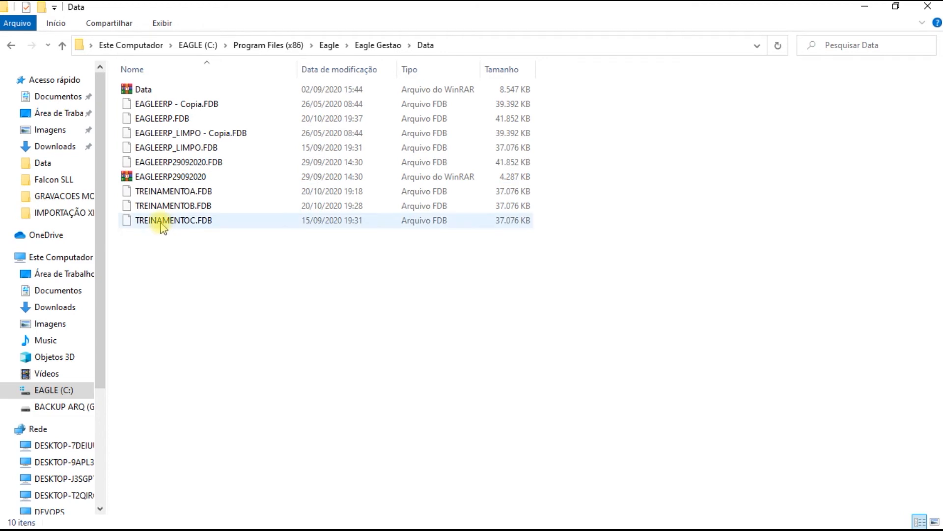
left_click(163, 224)
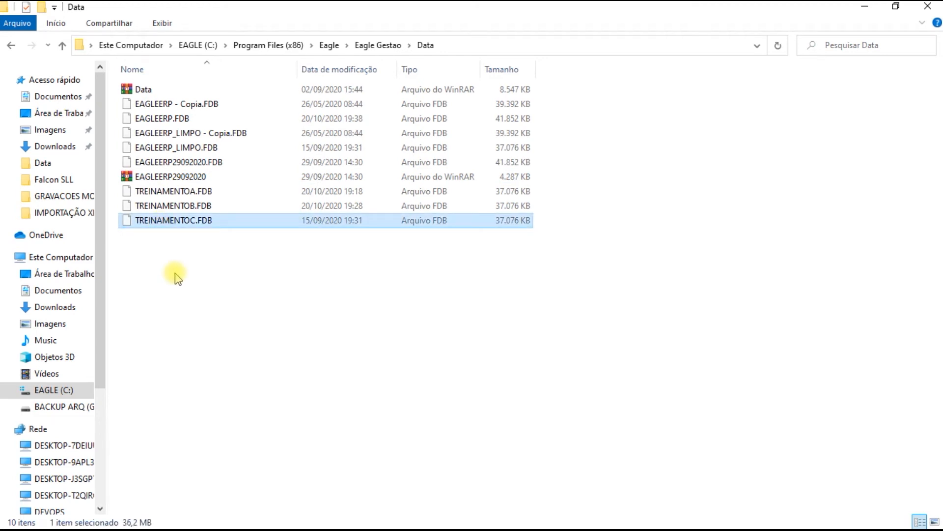
left_click(864, 7)
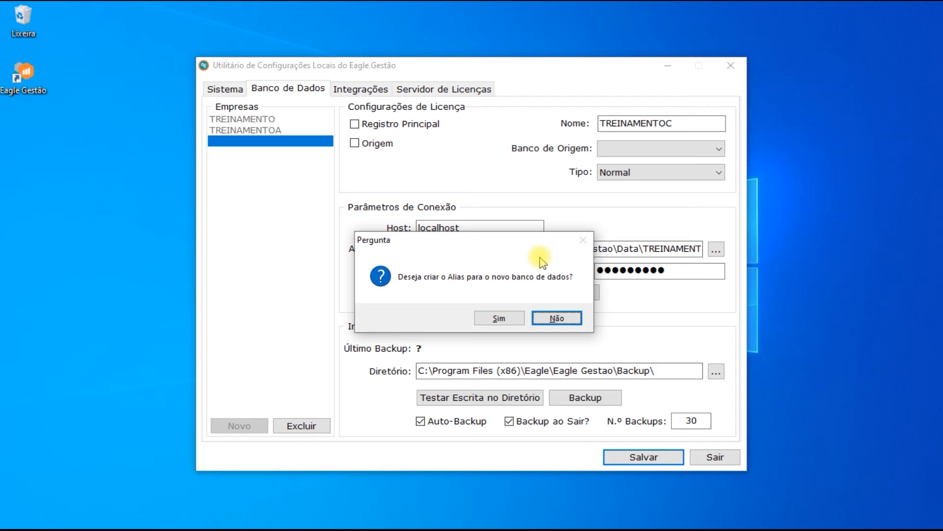
Step: Create the alias for the new TREINAMENTOC database and save the company record
left_click(499, 317)
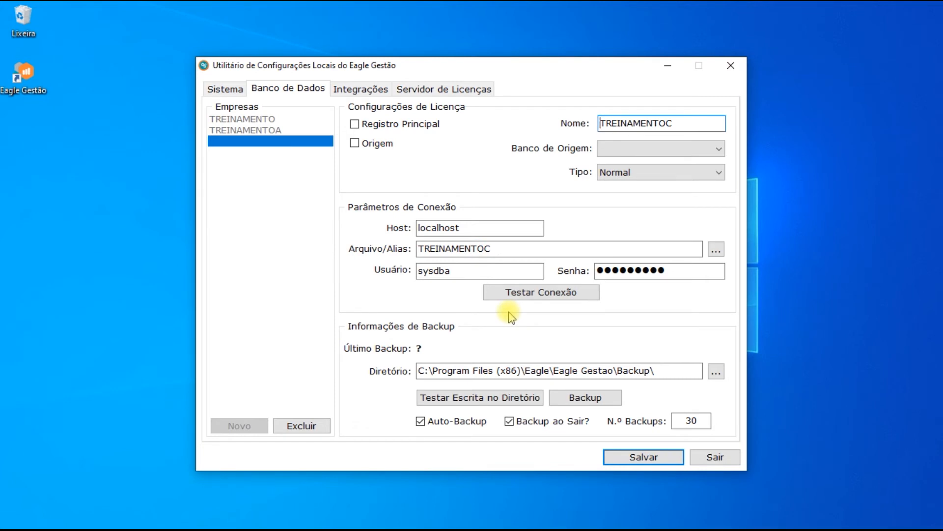
left_click(686, 123)
left_click(564, 249)
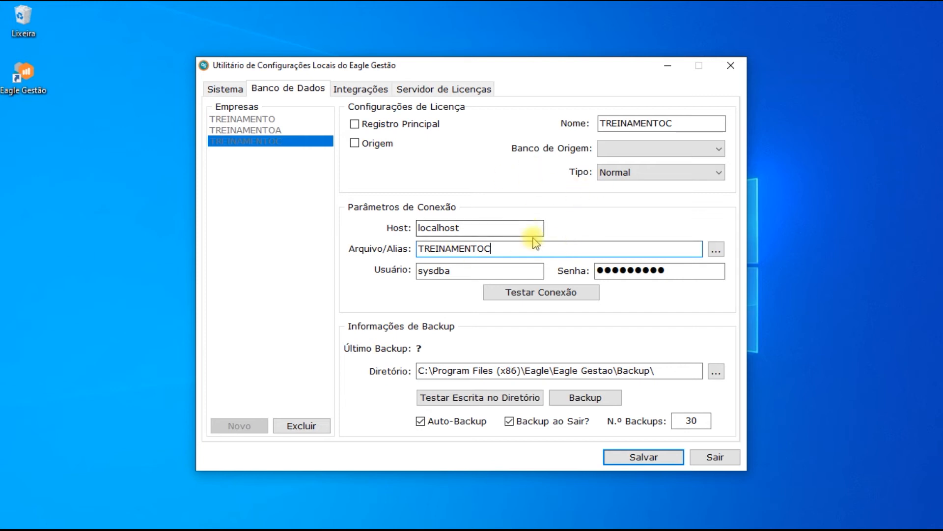
left_click(644, 457)
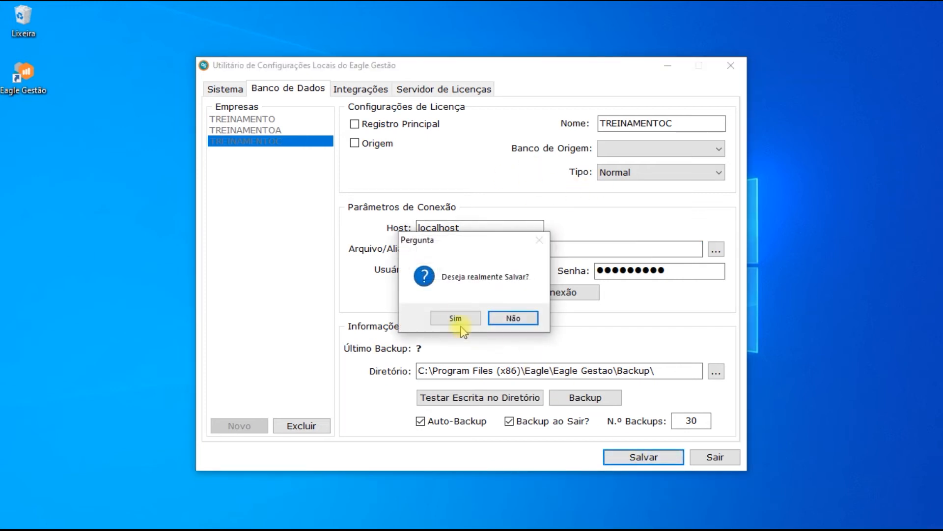
left_click(451, 320)
left_click(517, 317)
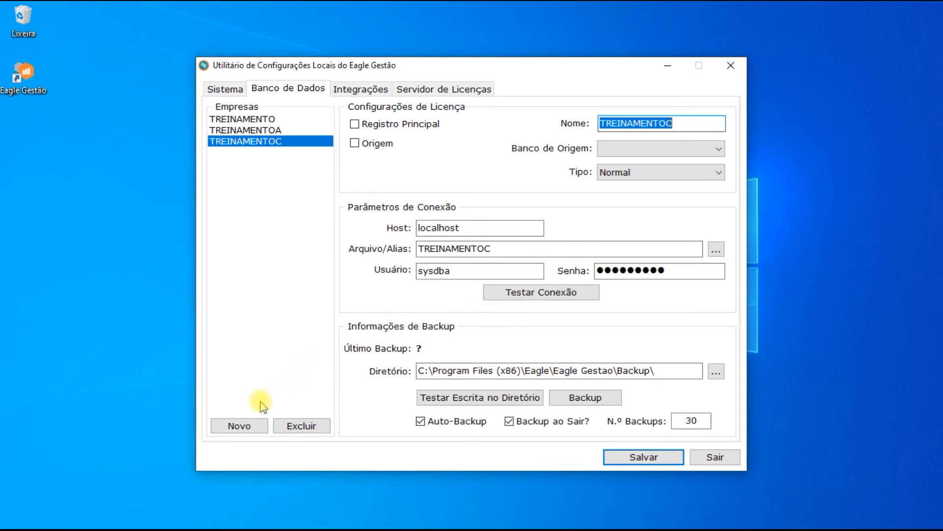
Step: Add a company record named TREINAMENTOD without creating a database, using the existing alias EAGLEERP
left_click(235, 426)
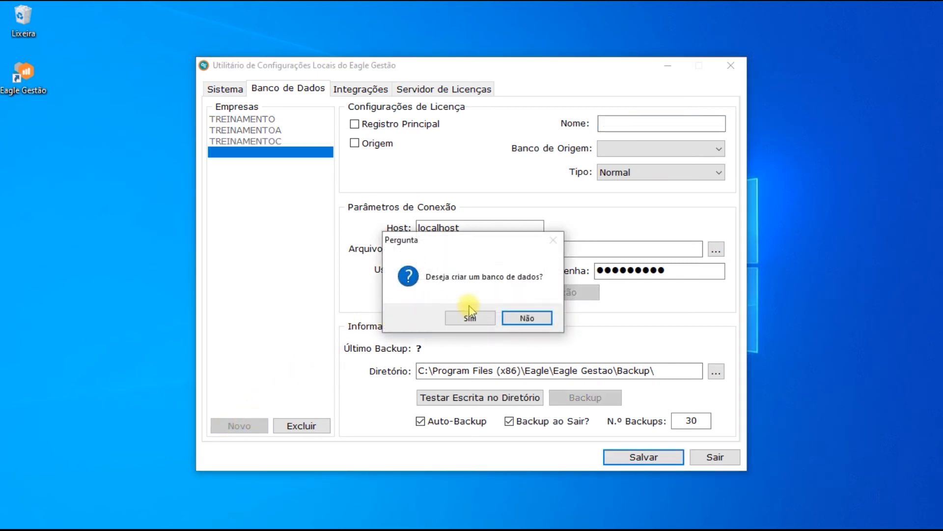
left_click(520, 318)
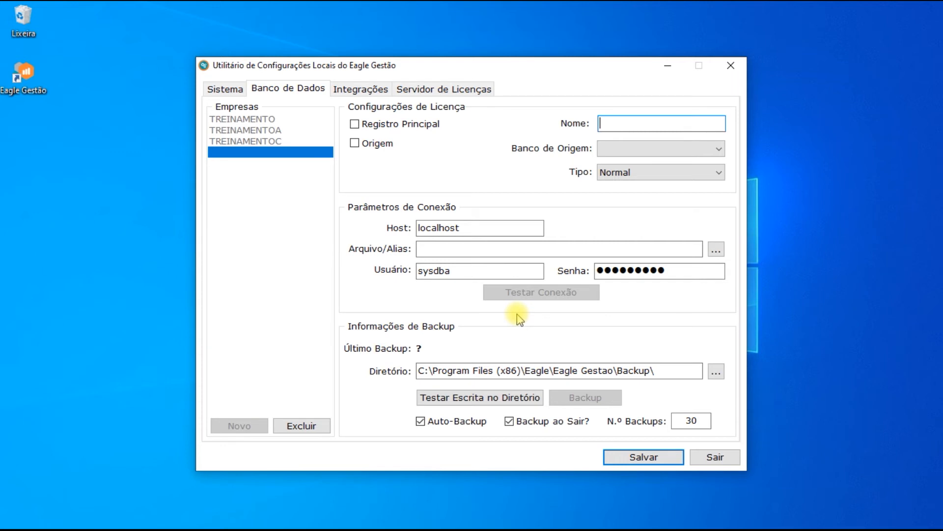
type("TREINAMENTOD")
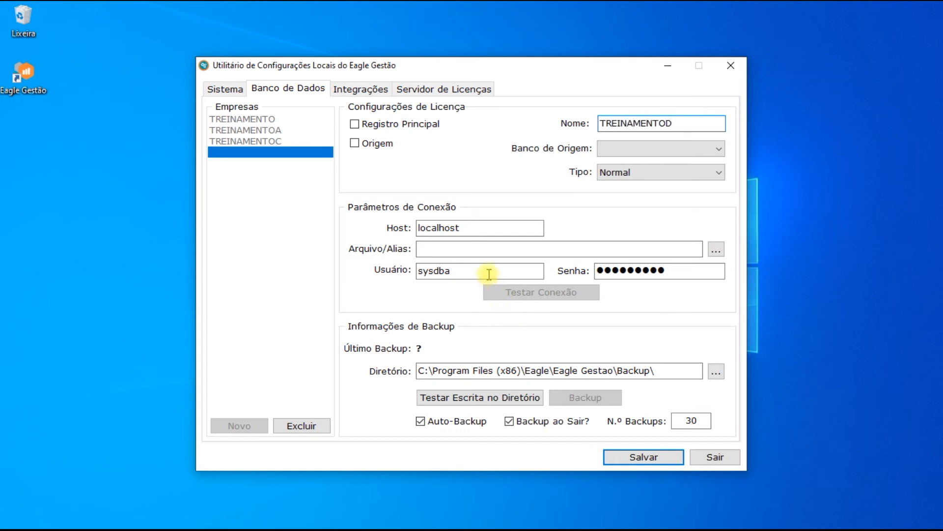
left_click(452, 247)
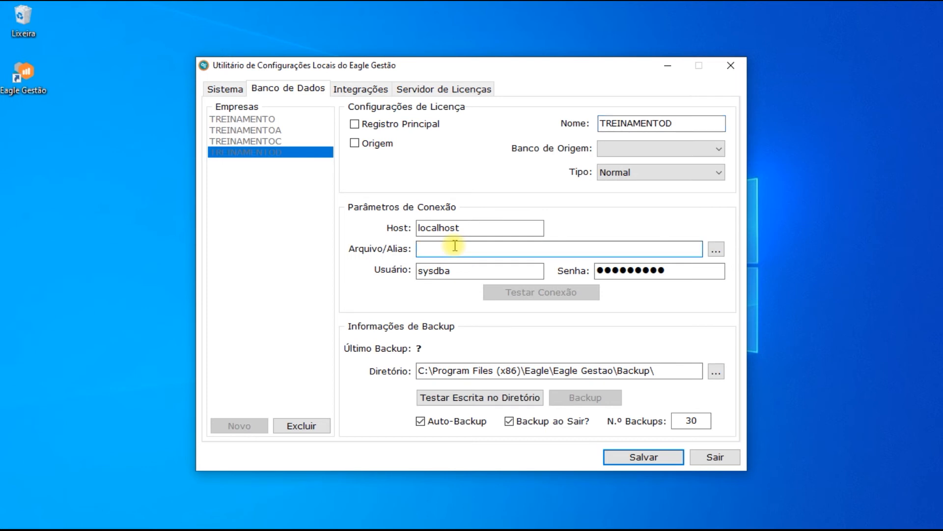
type("EAGLE")
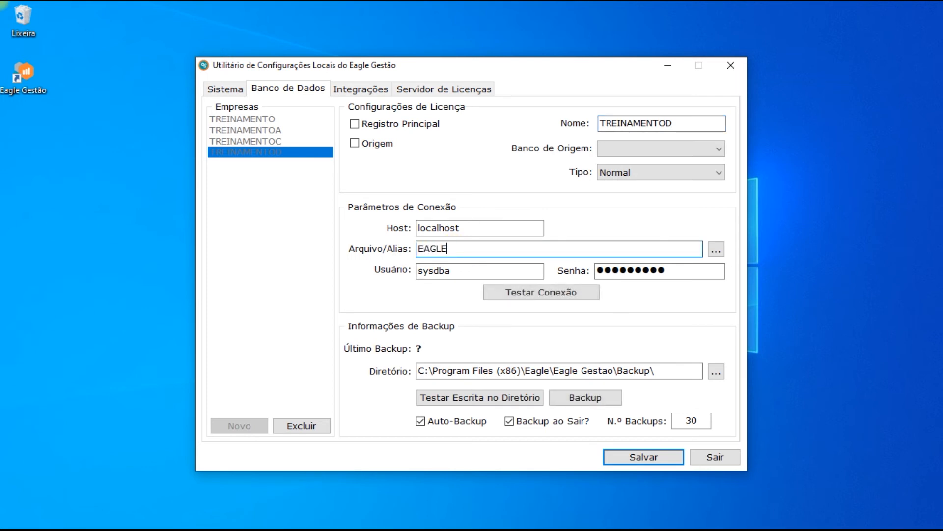
type("ERP")
Step: Test TREINAMENTOD's database connection and save the company configuration
left_click(553, 296)
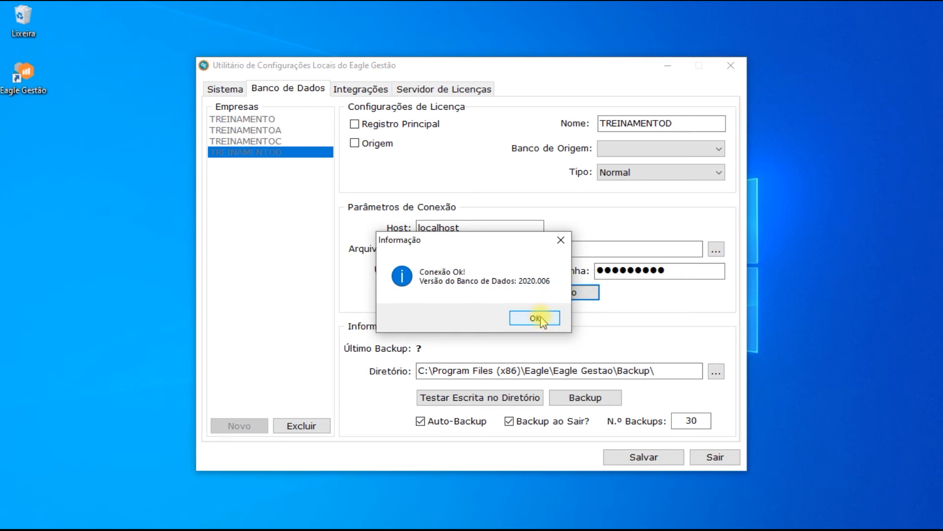
left_click(540, 319)
left_click(639, 456)
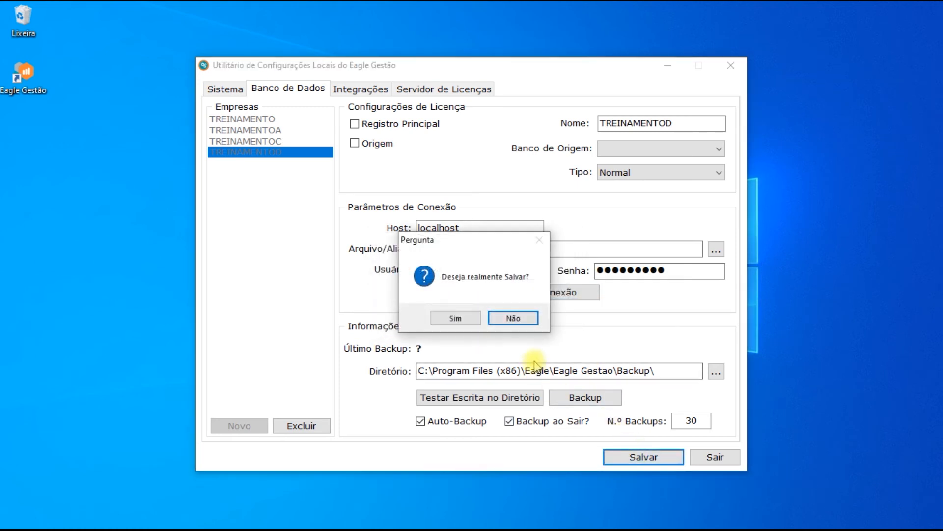
left_click(465, 319)
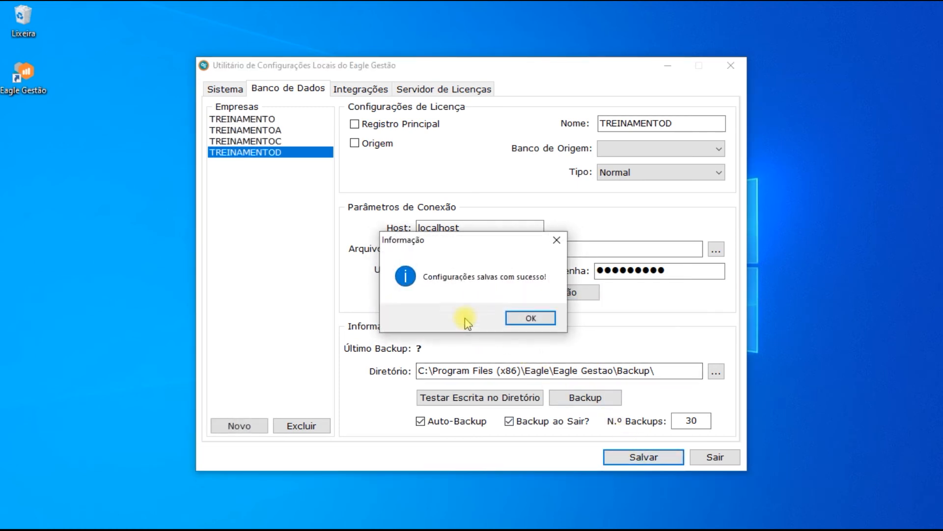
left_click(542, 322)
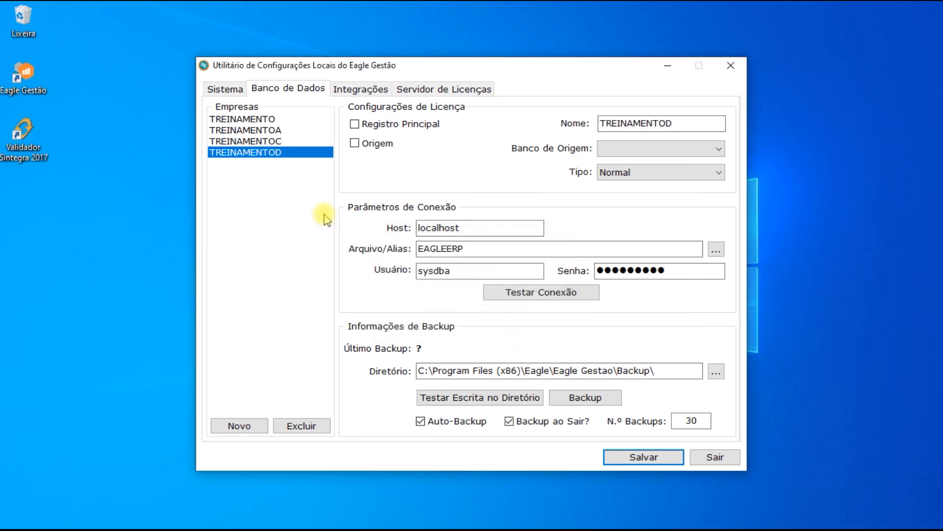
Step: In the integration settings, set the Sintegra validator to ValidadorSintegra2017 from the Validador Sintegra 2017 folder in Program Files (x86)
left_click(363, 91)
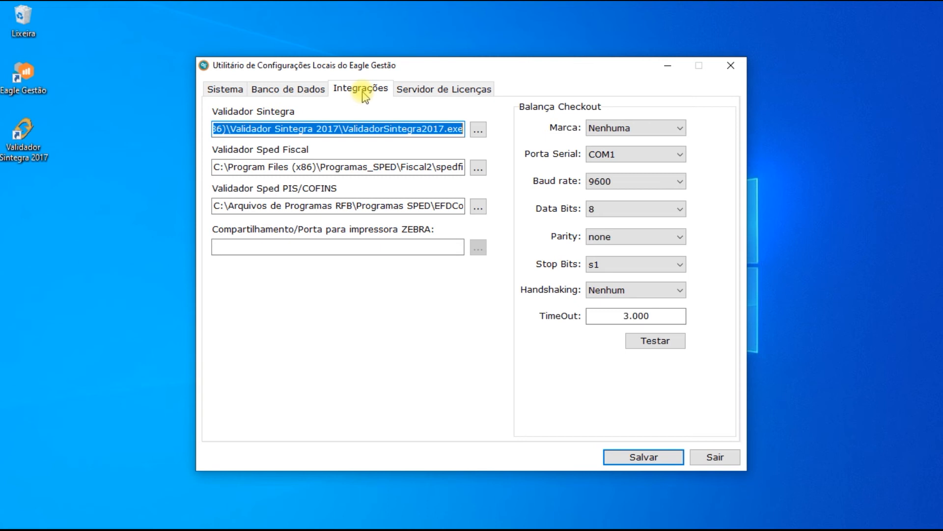
left_click(478, 129)
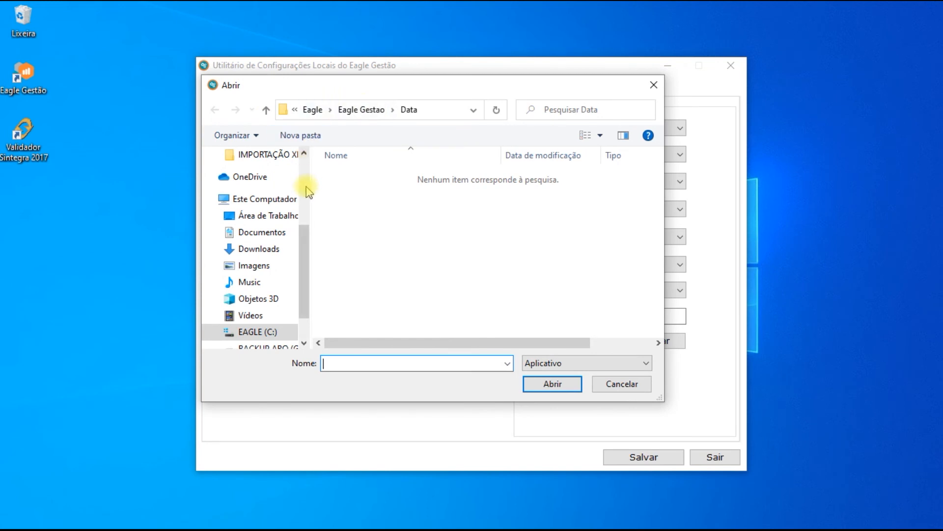
left_click(271, 201)
double_click(339, 318)
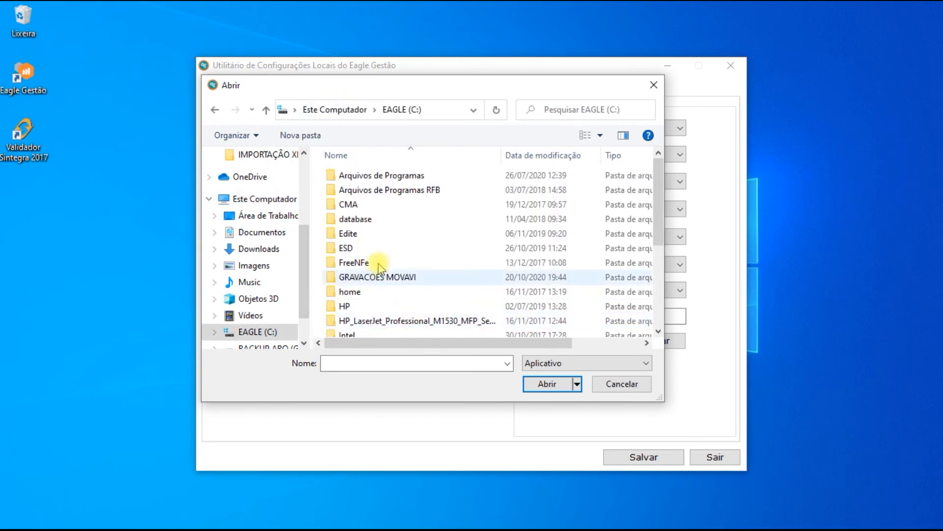
scroll(380, 282, "down", 3)
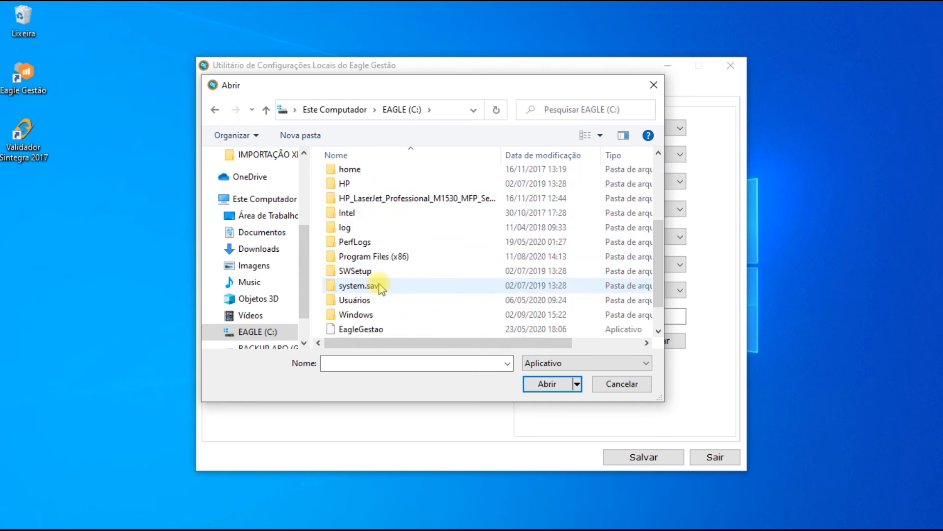
double_click(346, 256)
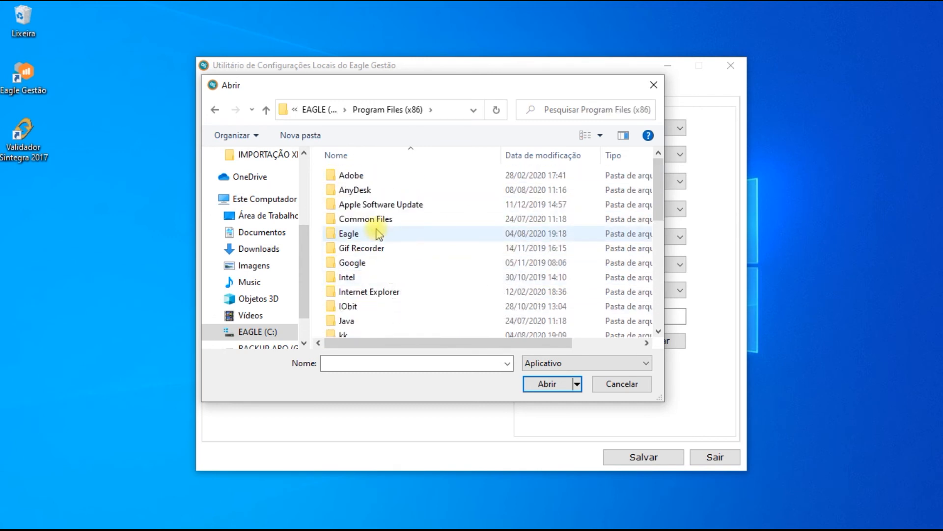
scroll(379, 234, "down", 4)
double_click(362, 315)
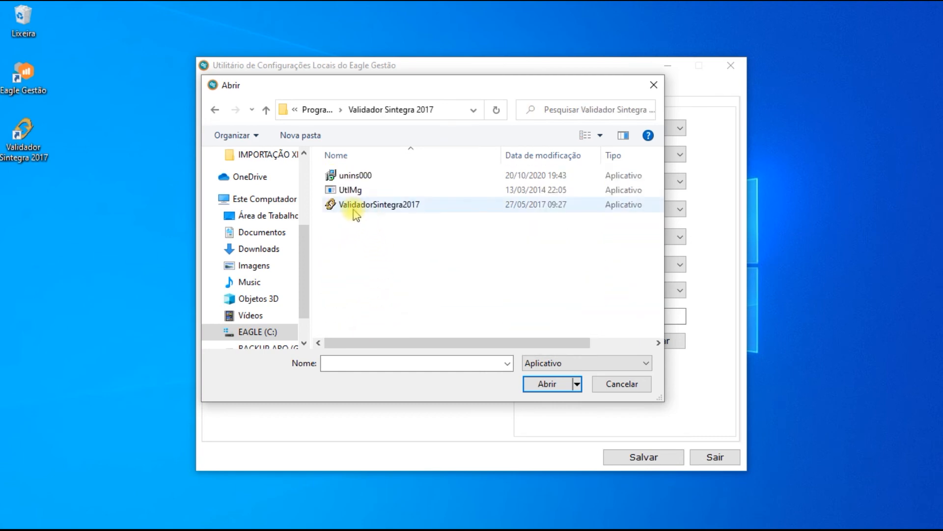
left_click(354, 210)
left_click(545, 385)
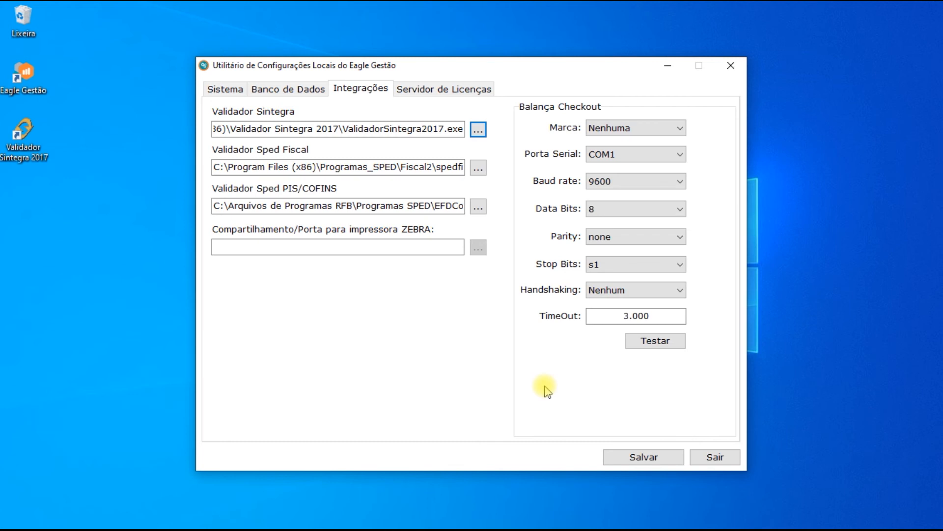
Step: Check the Sped Fiscal and Sped PIS/COFINS validator paths, and set the ZEBRA printer share to \\SERVIDOR\IMPRESORA
left_click(426, 168)
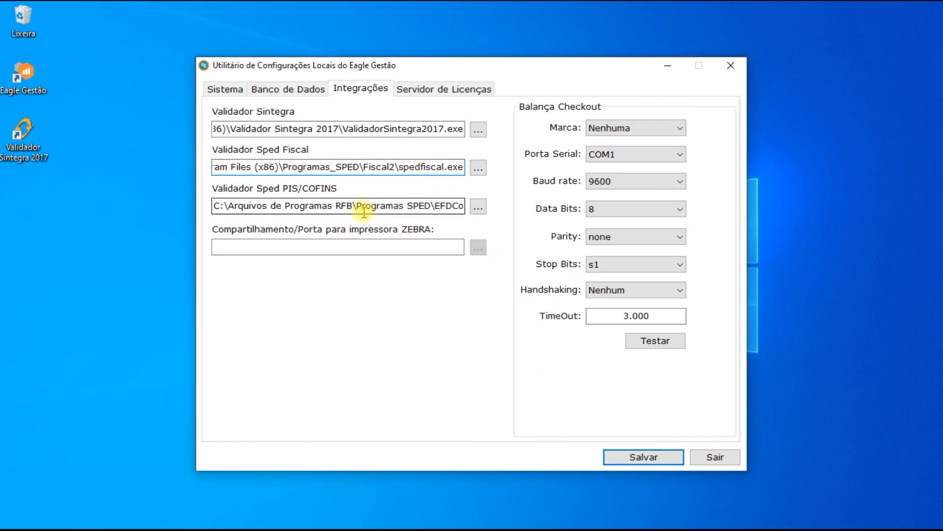
left_click_drag(362, 205, 364, 207)
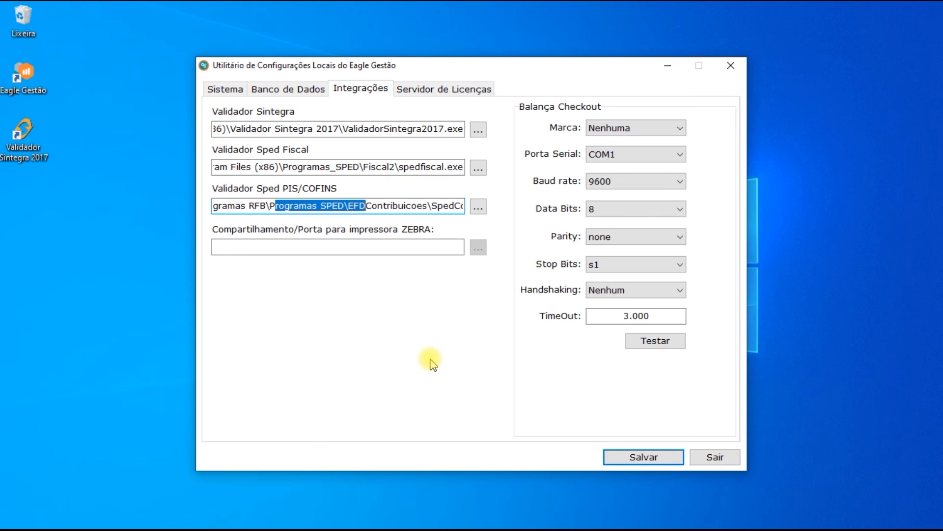
left_click(336, 247)
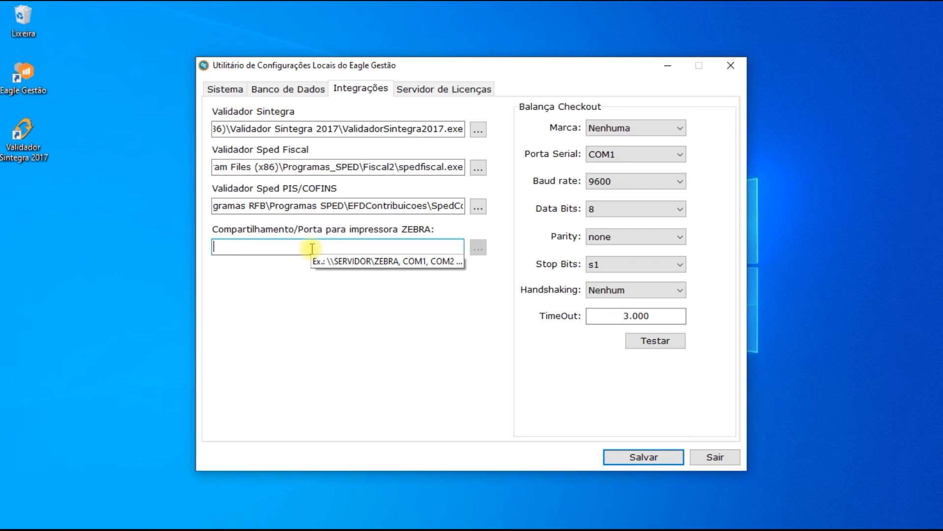
type("\\\\SER")
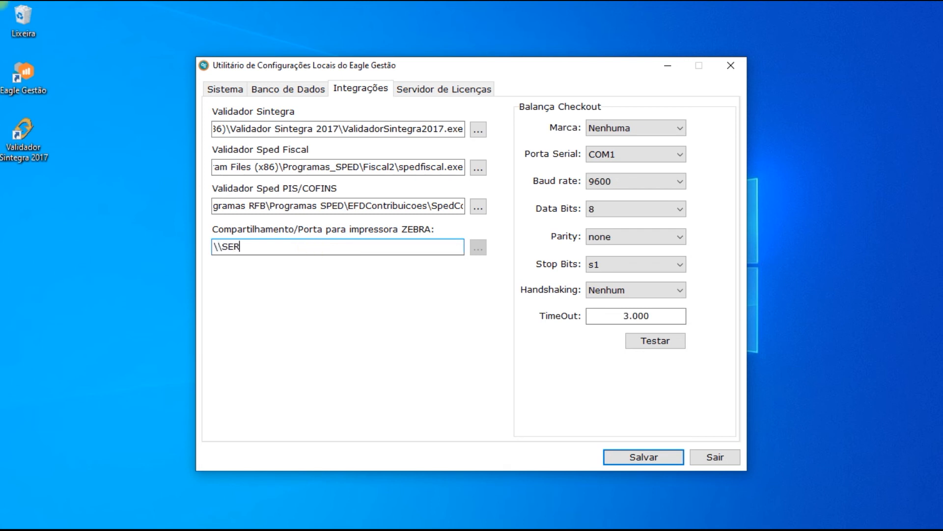
type("VIDOR\\IMPRESORA")
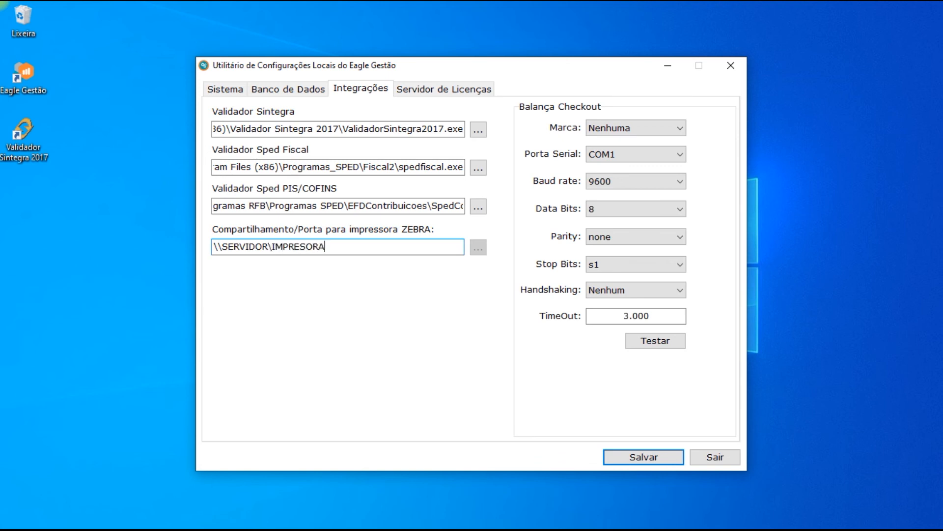
Step: Complete the ZEBRA printer share path as \\SERVIDOR\IMPRESORAZEBRA in the integration settings
type("ZEBRA")
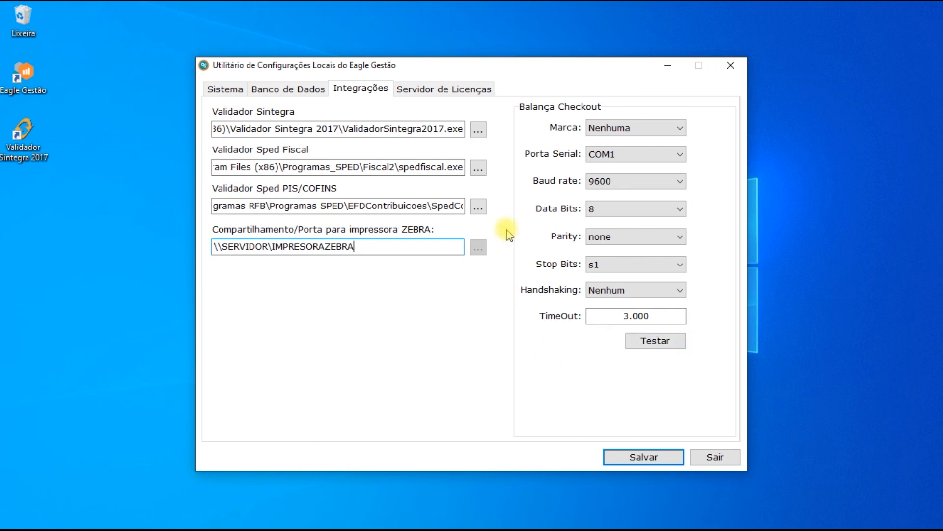
Step: In the license server settings, replace the host with the IP address 127.0.0.1
left_click(445, 91)
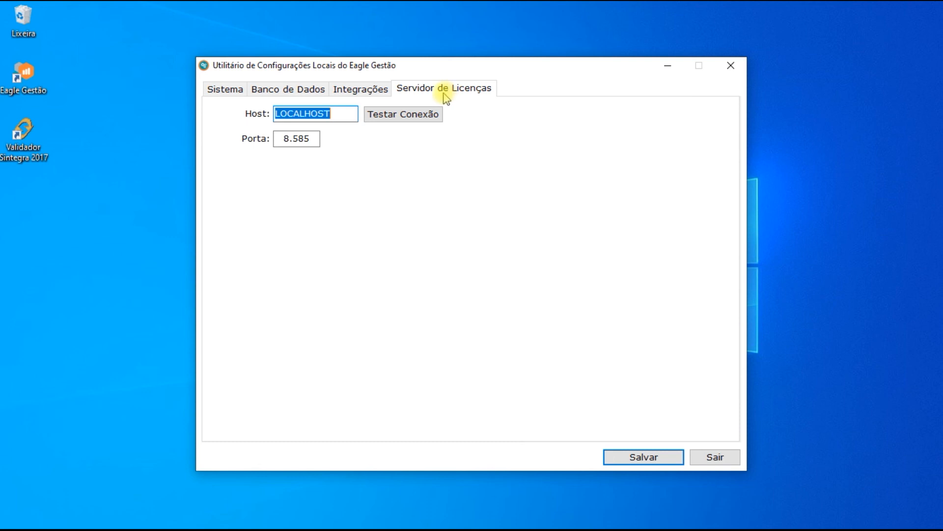
left_click(349, 115)
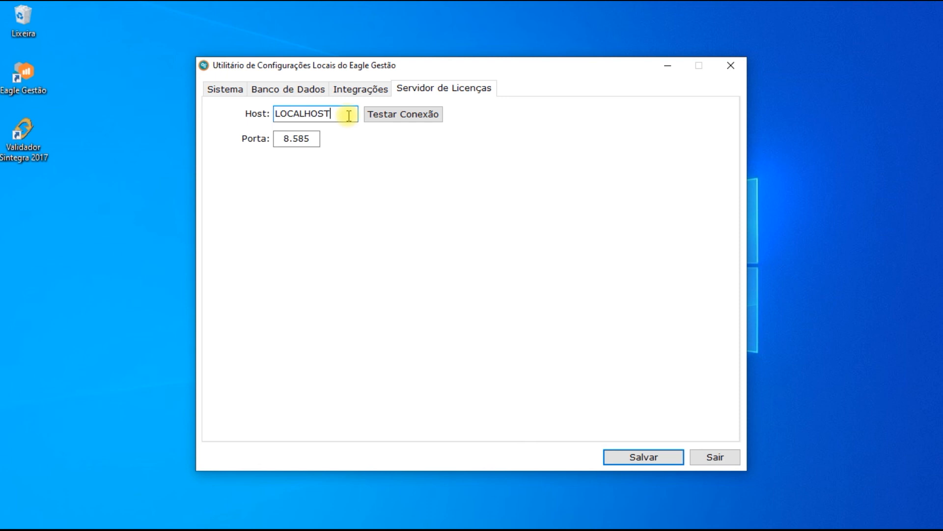
key("BackSpace")
key("BackSpace")
key("BackSpace")
key("BackSpace")
key("BackSpace")
key("BackSpace")
key("BackSpace")
key("BackSpace")
key("BackSpace")
type("127")
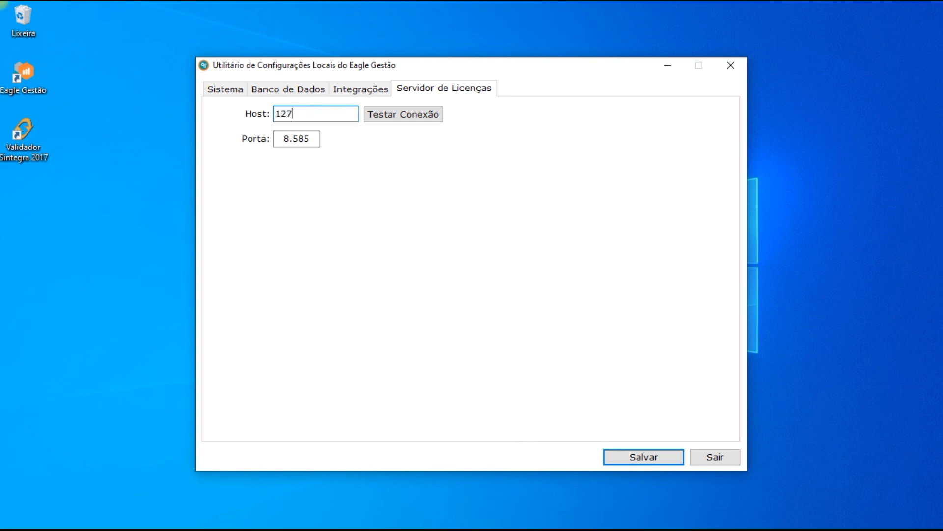
type(".0.0.1")
Step: Check the license server's port, test the connection to the server, and dismiss the result
left_click(311, 138)
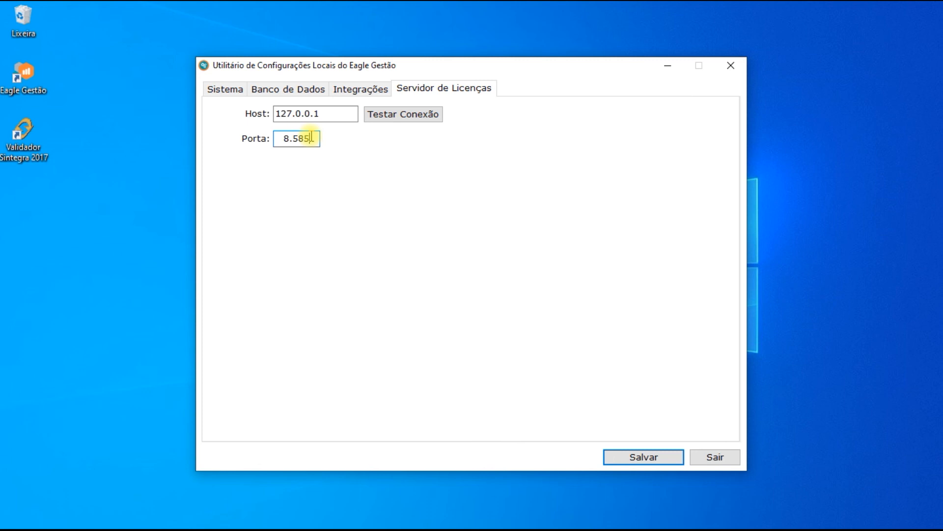
left_click(385, 122)
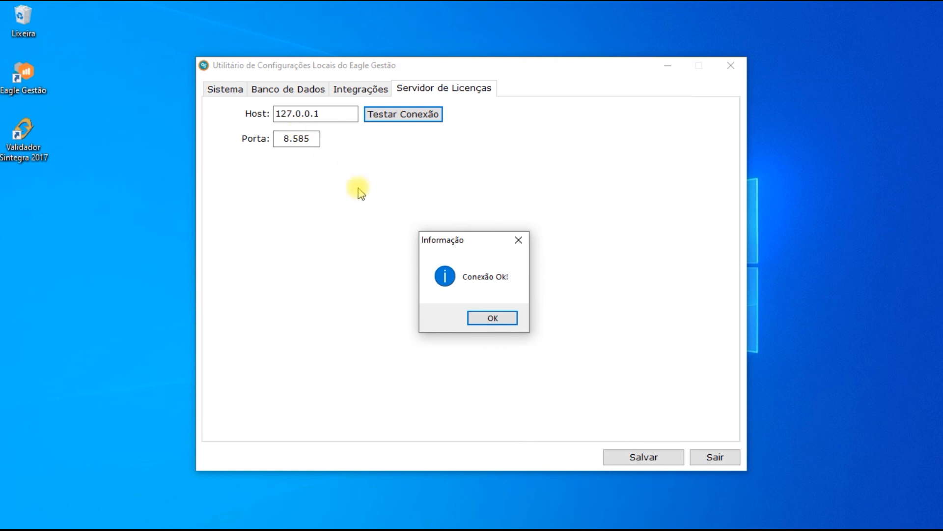
left_click(486, 319)
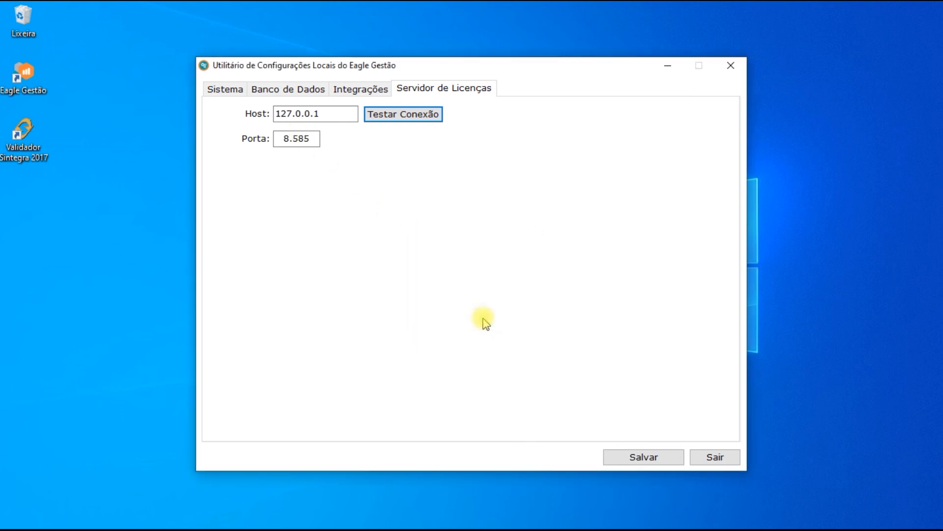